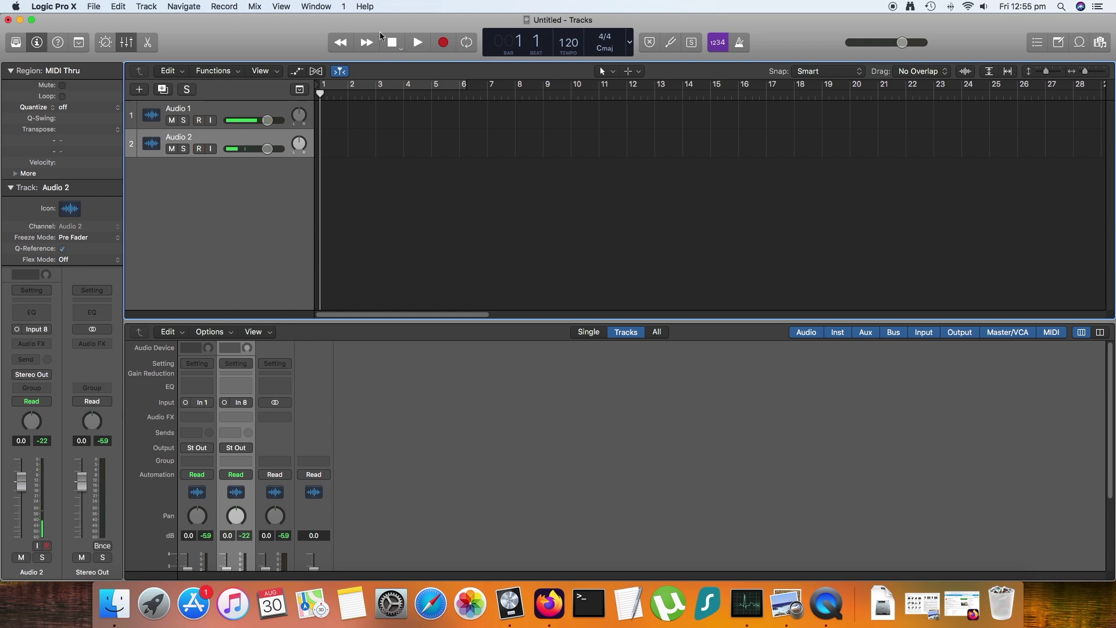
- Record a take on the Audio 1 and Audio 2 tracks, and return the playhead to the start
click(445, 42)
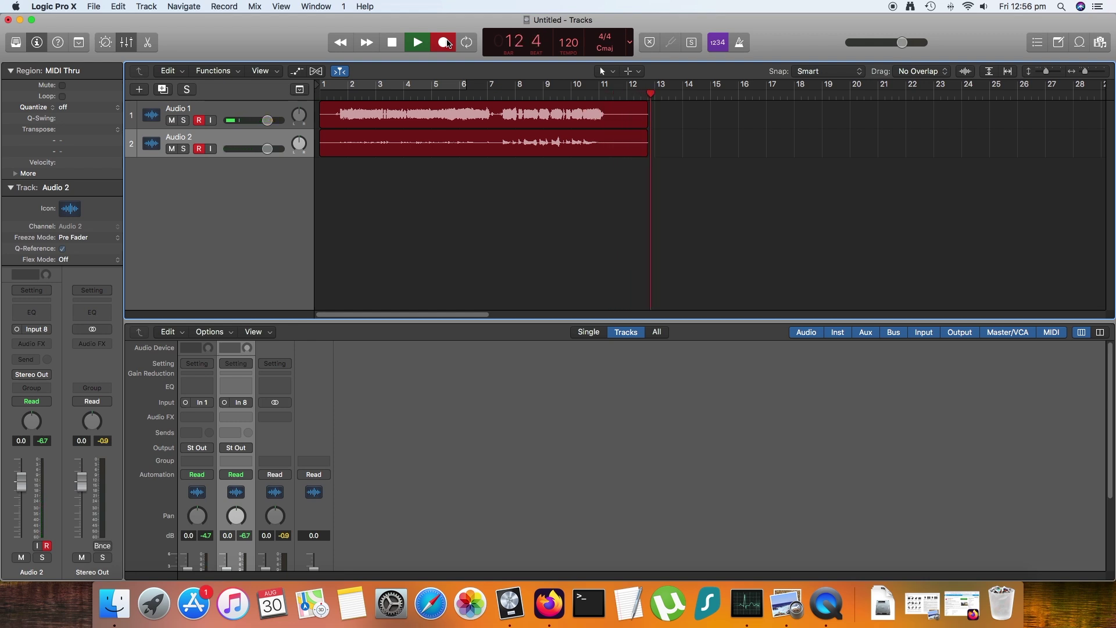
click(445, 42)
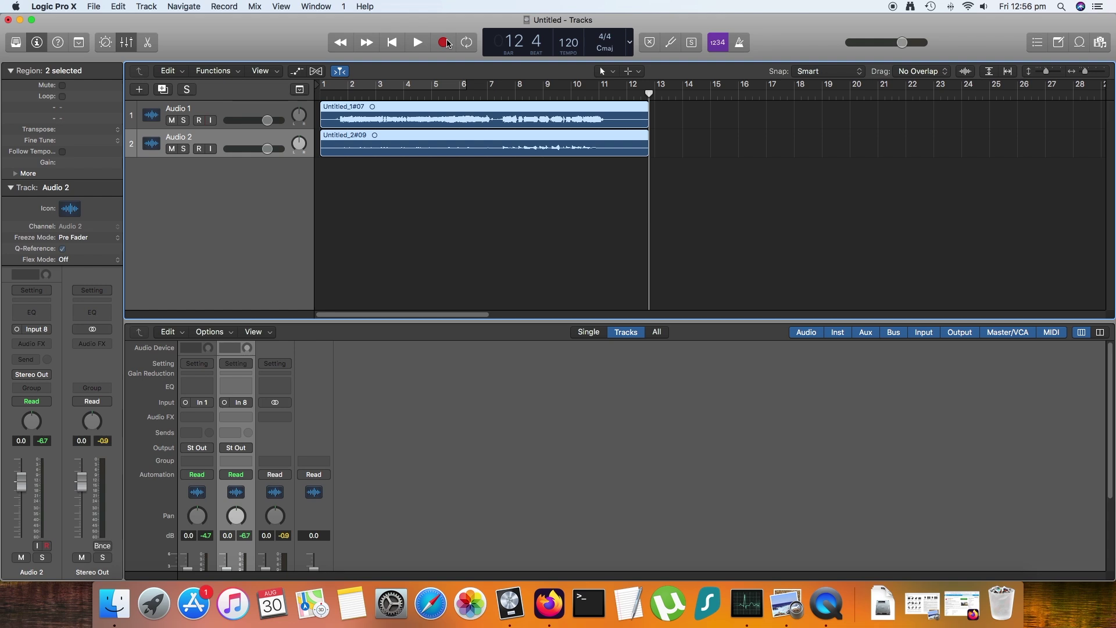
click(394, 42)
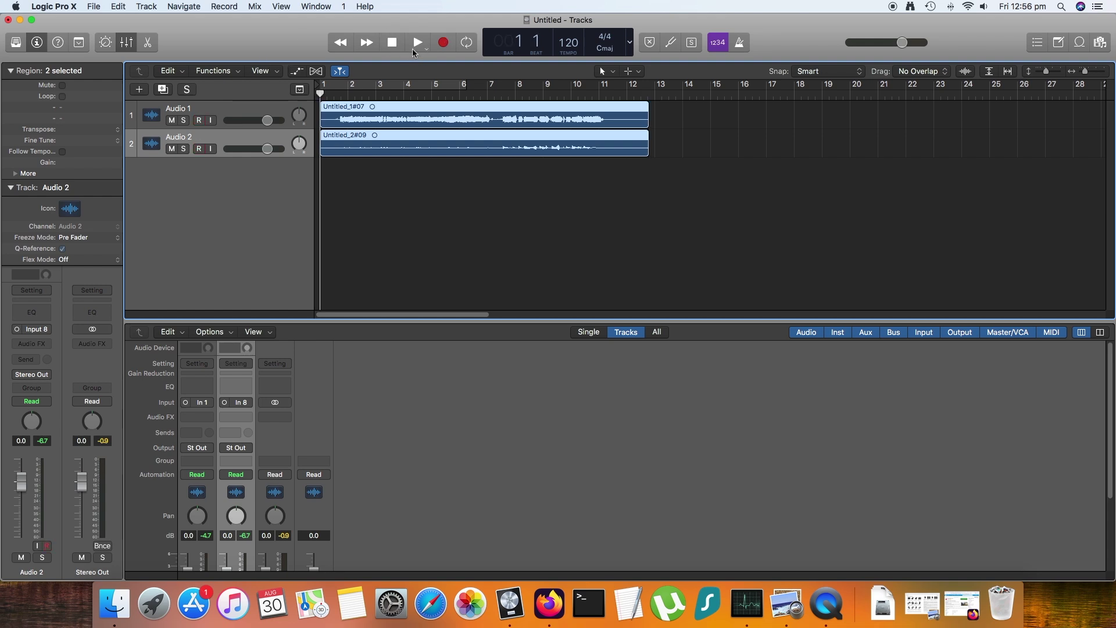
- Mute Audio 2 and play back the Audio 1 recording alone, returning to the start when finished
click(172, 149)
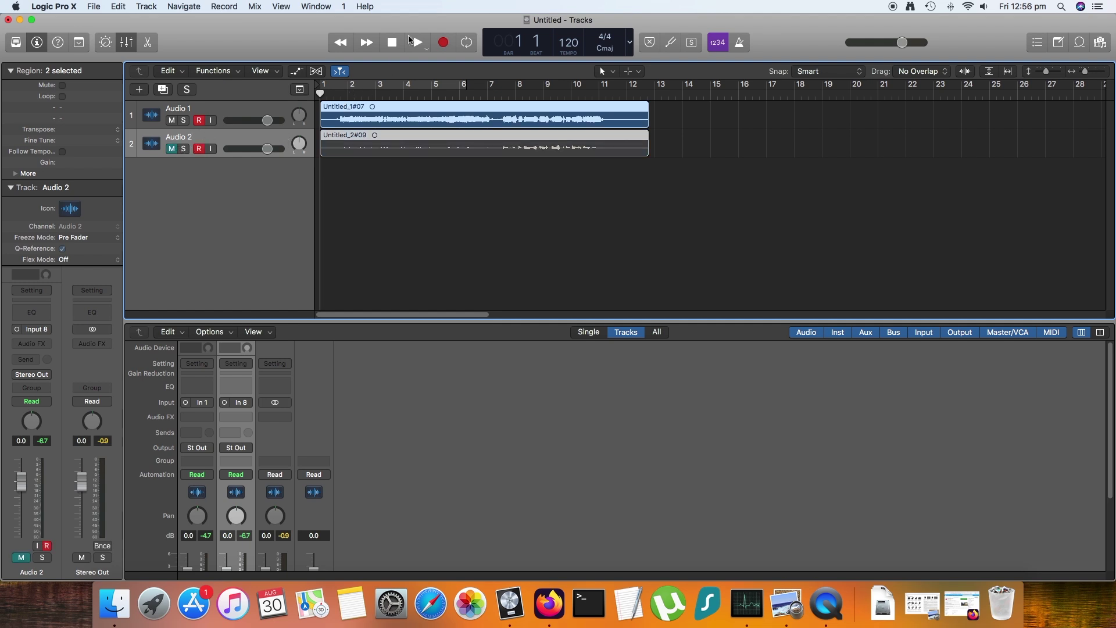
click(418, 43)
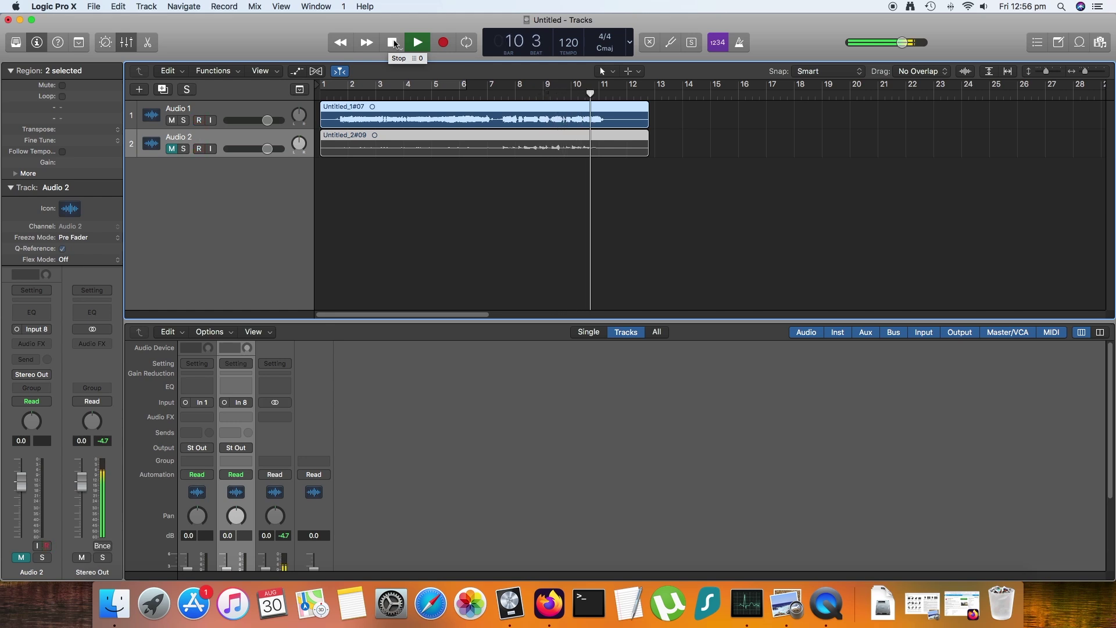
click(393, 42)
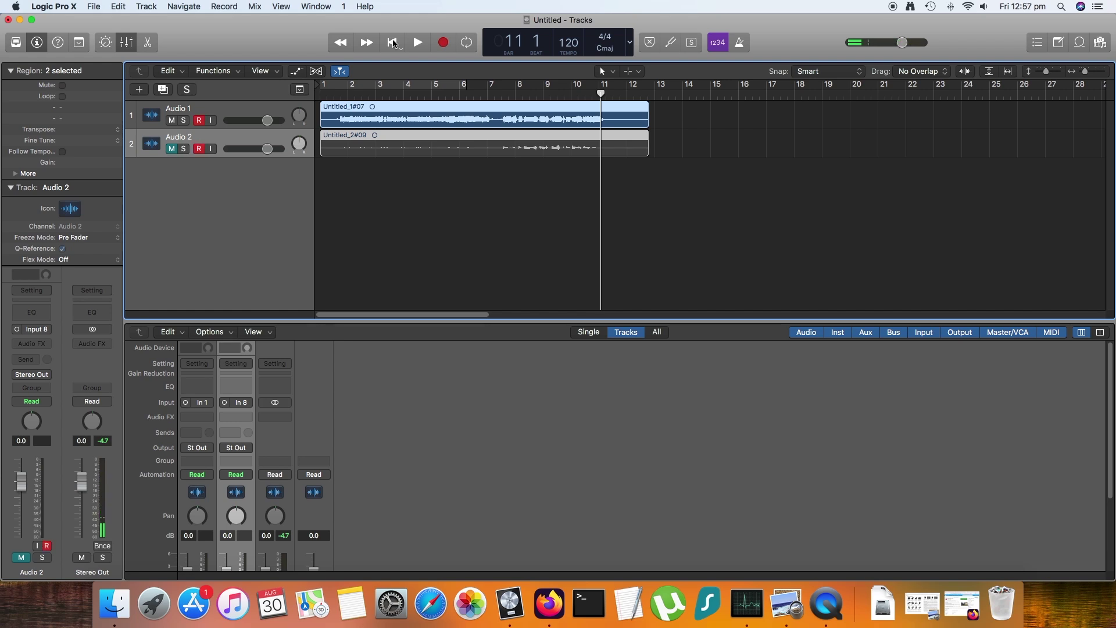
click(393, 42)
- Unmute Audio 2, mute Audio 1 and play back Audio 2 alone, returning to the start when finished
click(173, 151)
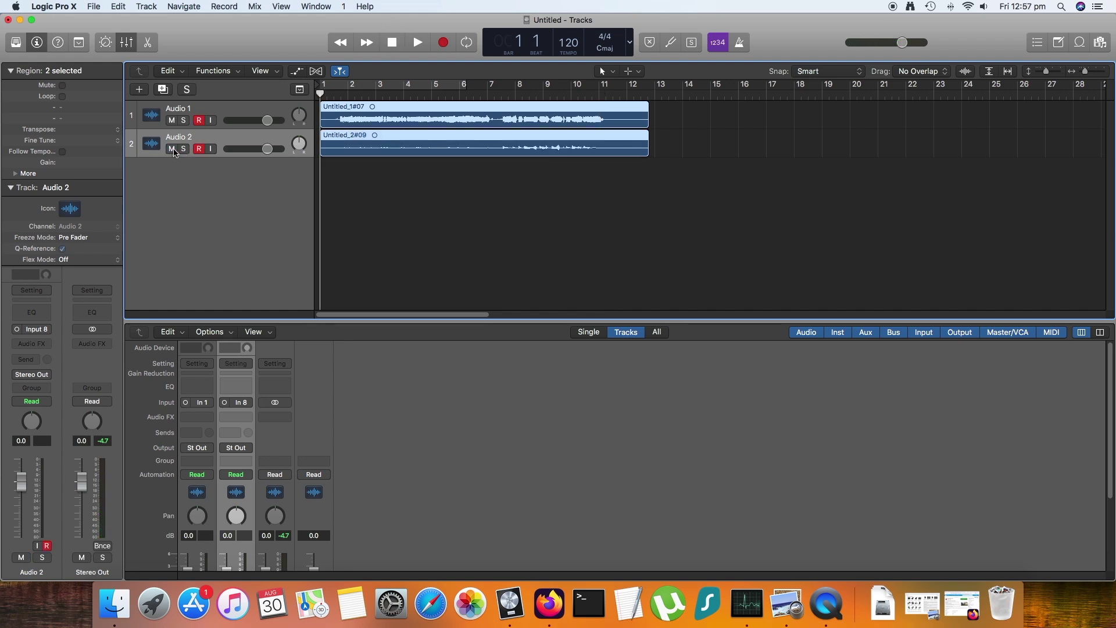
click(171, 120)
key(space)
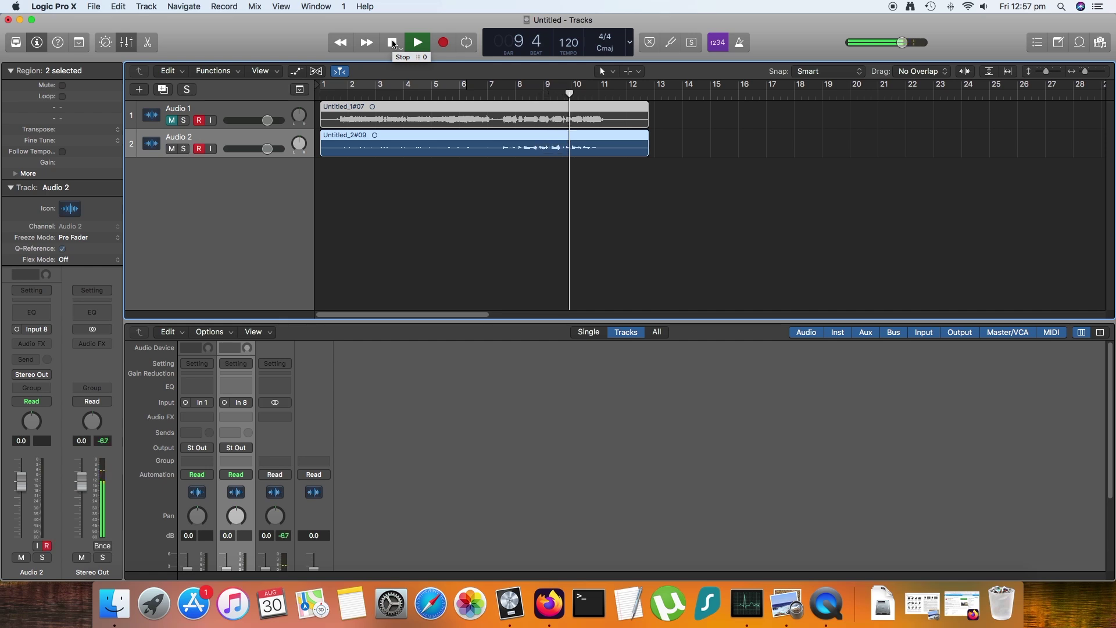
click(393, 43)
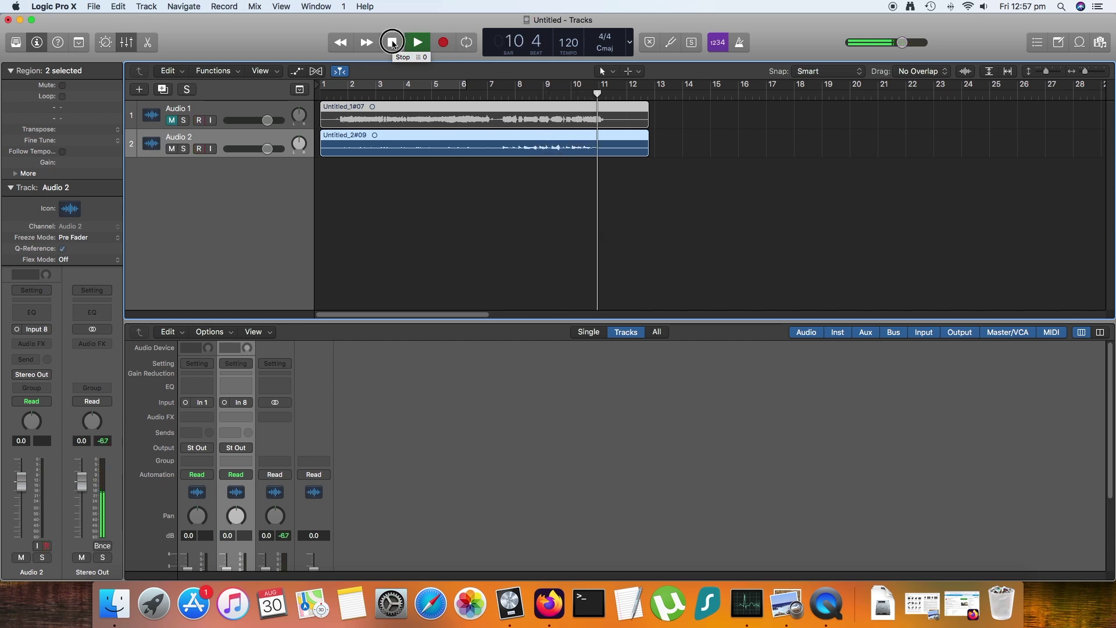
click(393, 43)
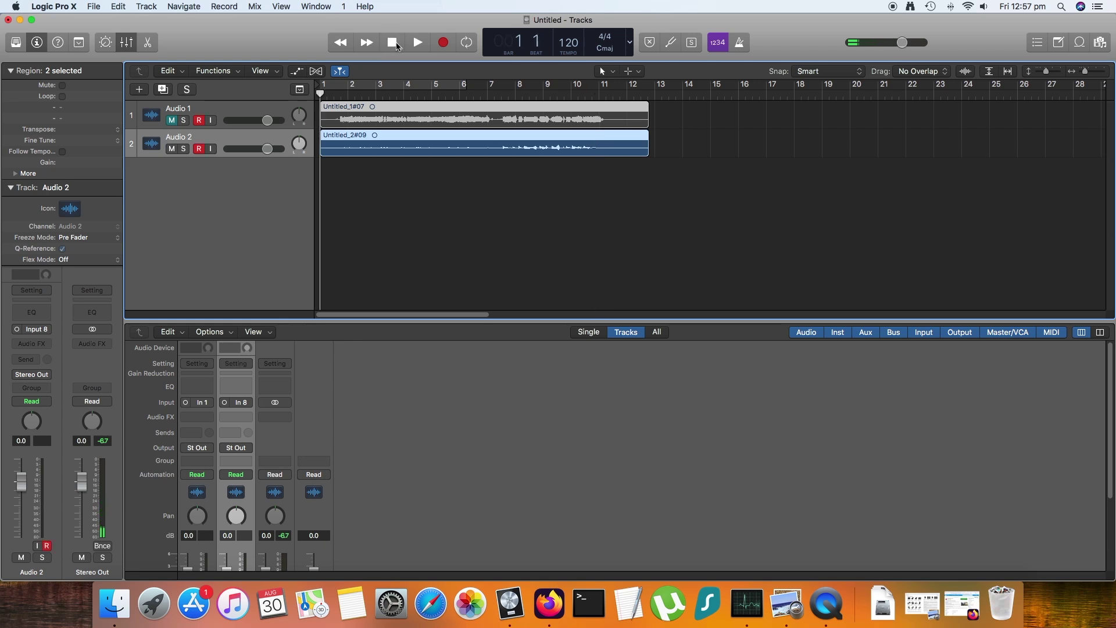
- Insert the mono version of Line 6 POD Farm 2 on Audio 2 and view its version and license information
click(217, 138)
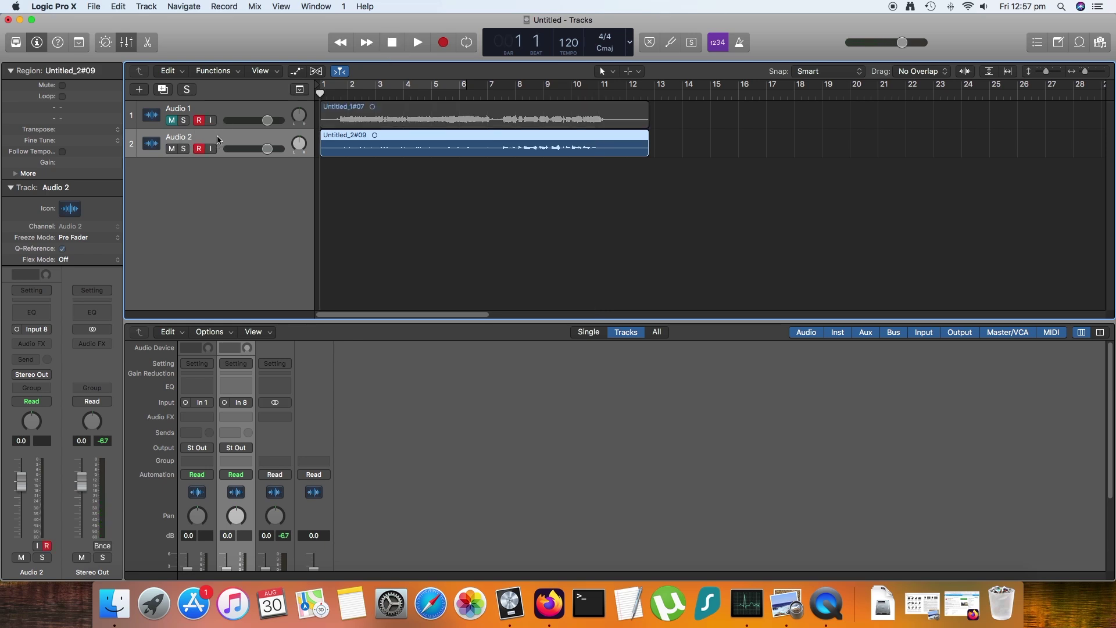
click(243, 419)
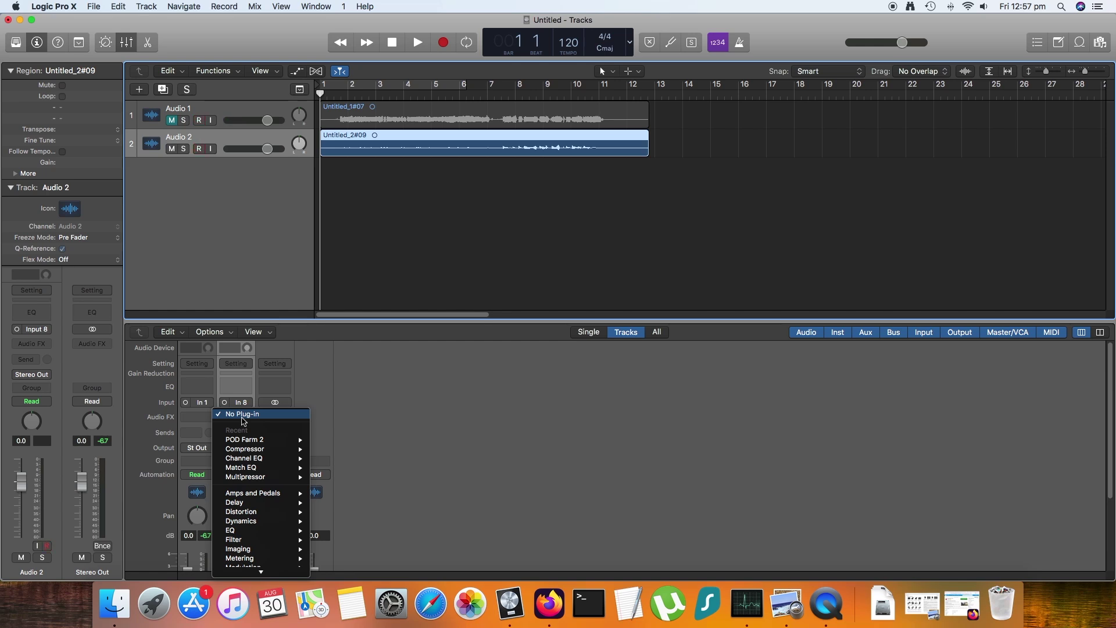
mouse_move(249, 440)
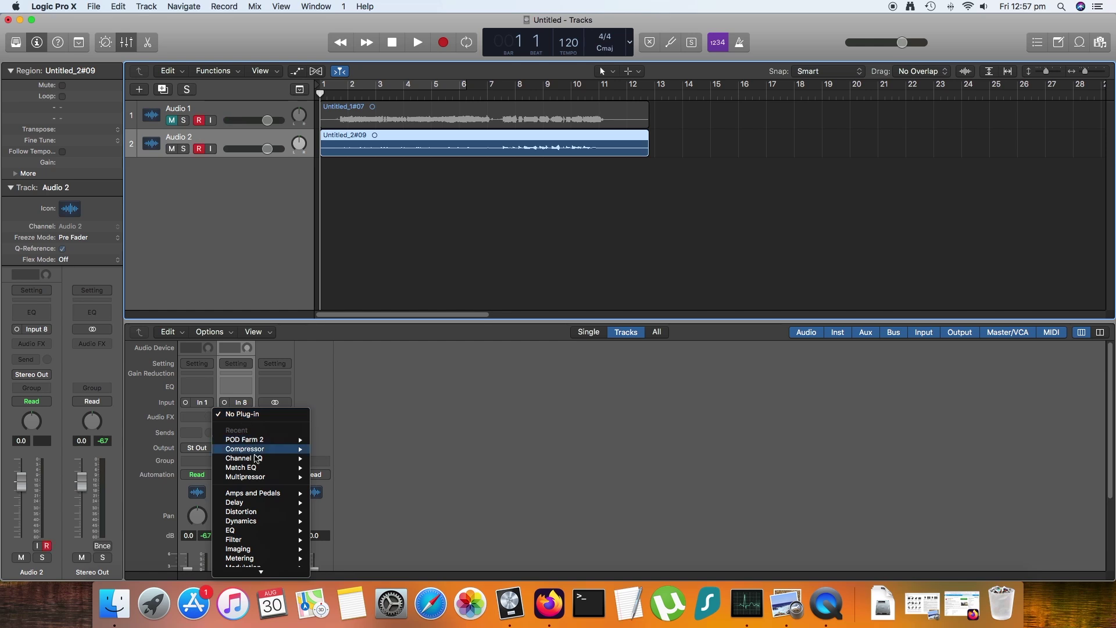
mouse_move(258, 571)
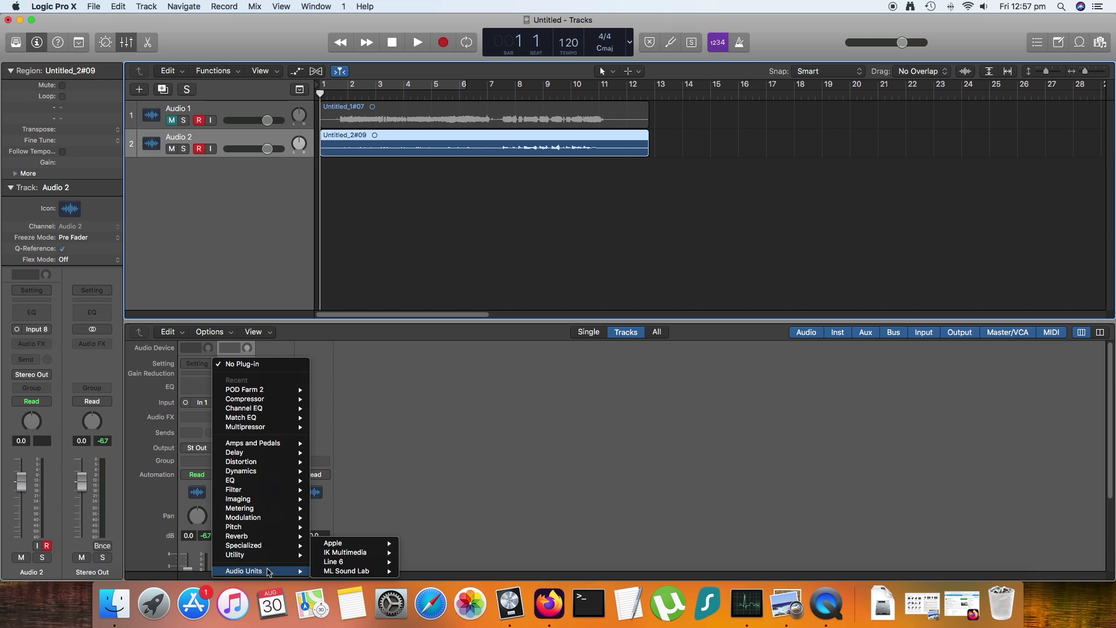
mouse_move(338, 562)
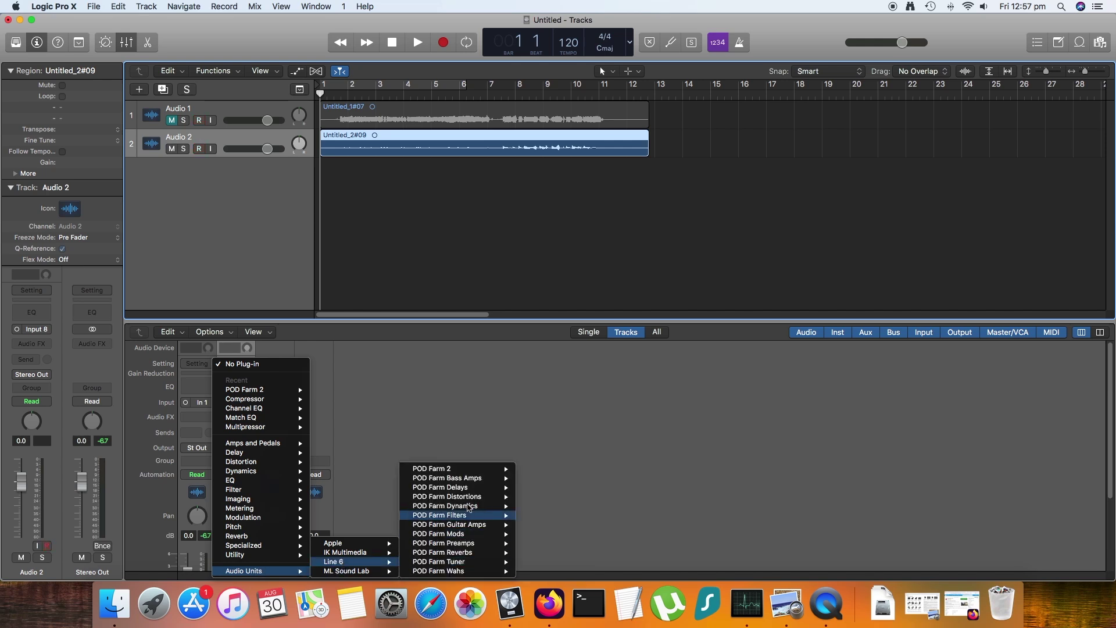
mouse_move(451, 470)
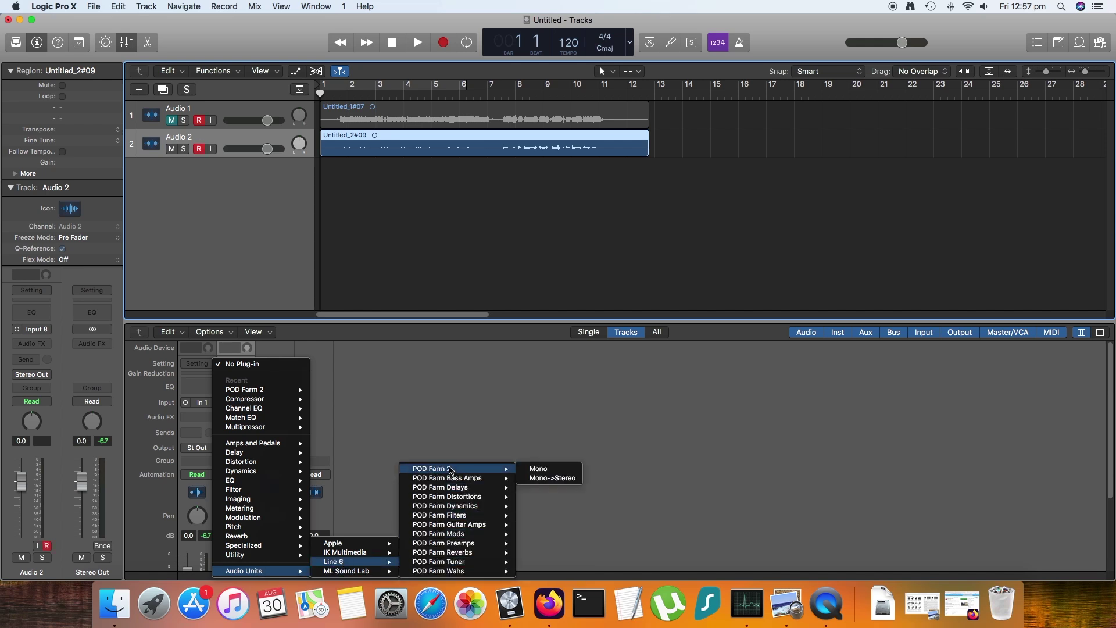
click(535, 470)
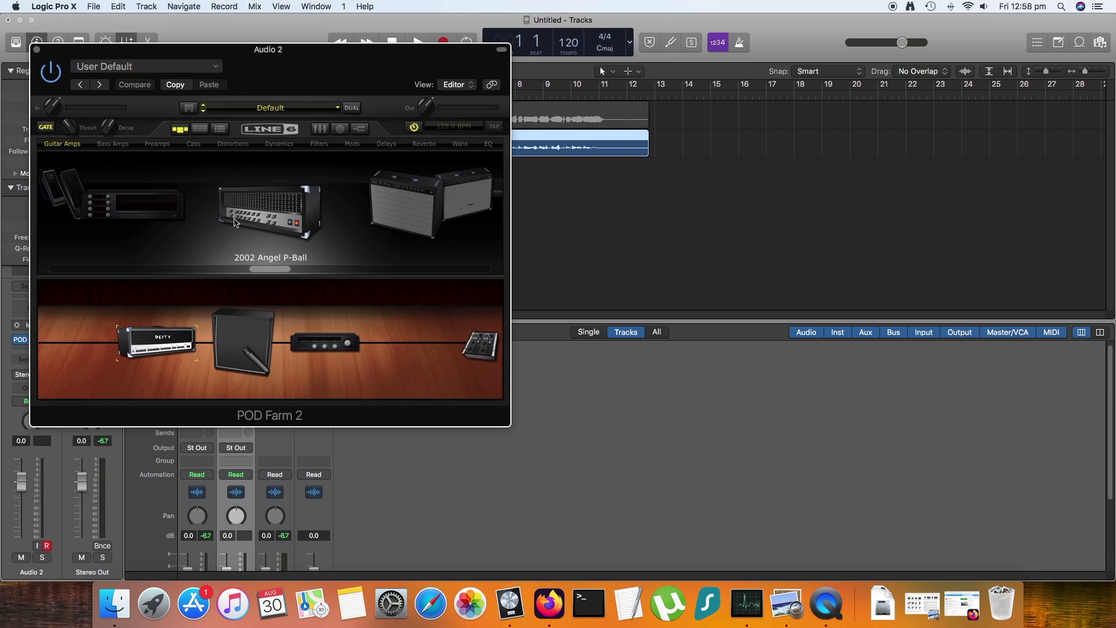
click(268, 132)
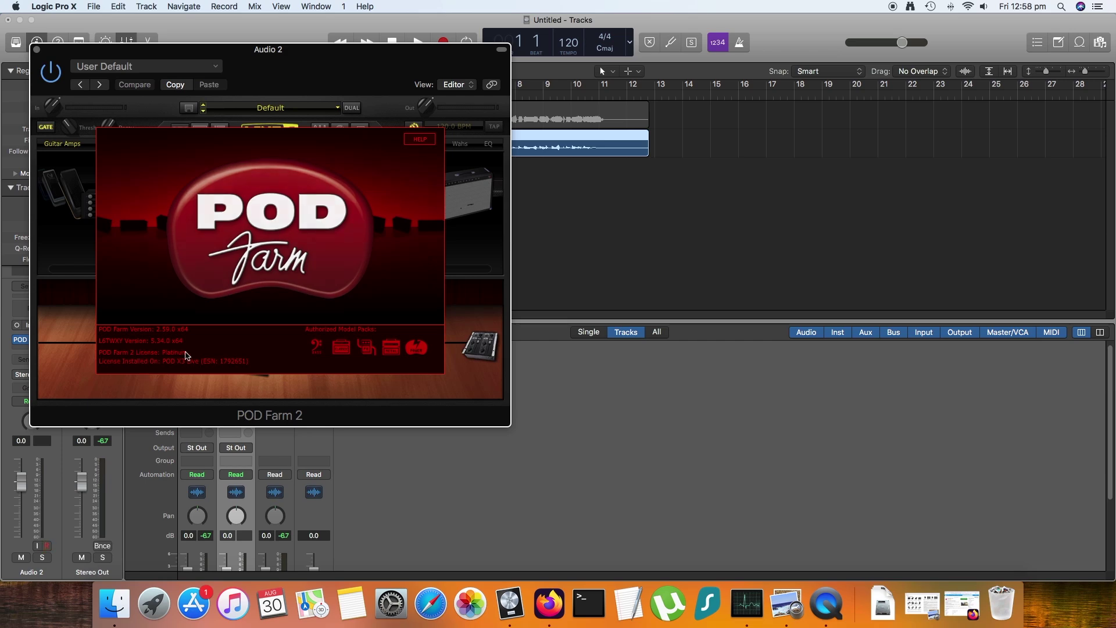
click(188, 165)
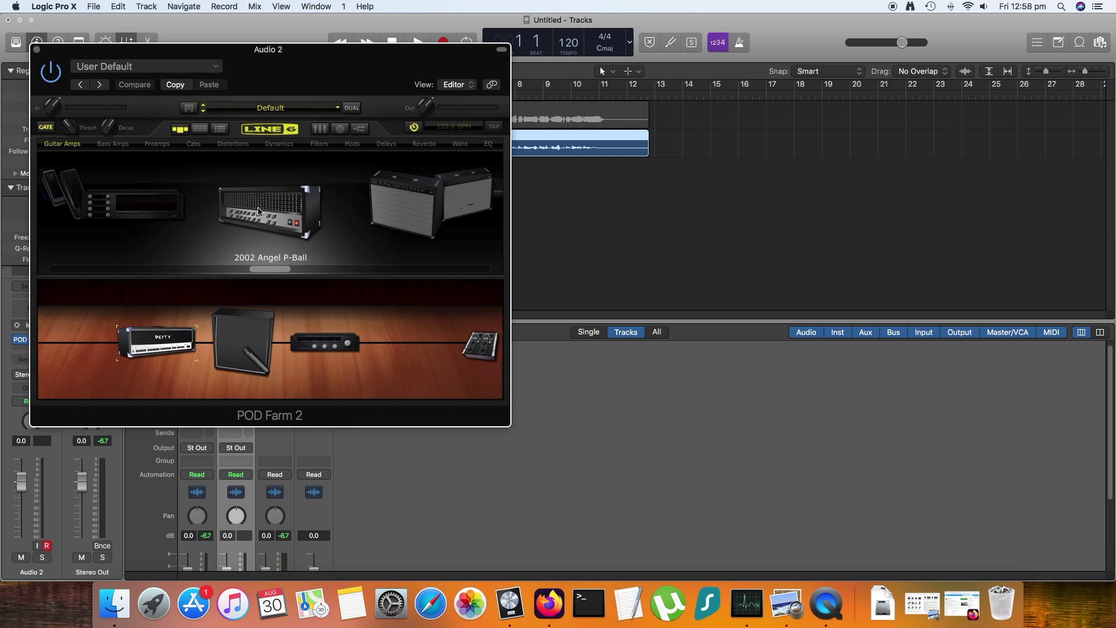
- Replace the default amp with the 1964 Blackface 'Lux, show its controls and move the plug-in window clear of the tracks
click(384, 209)
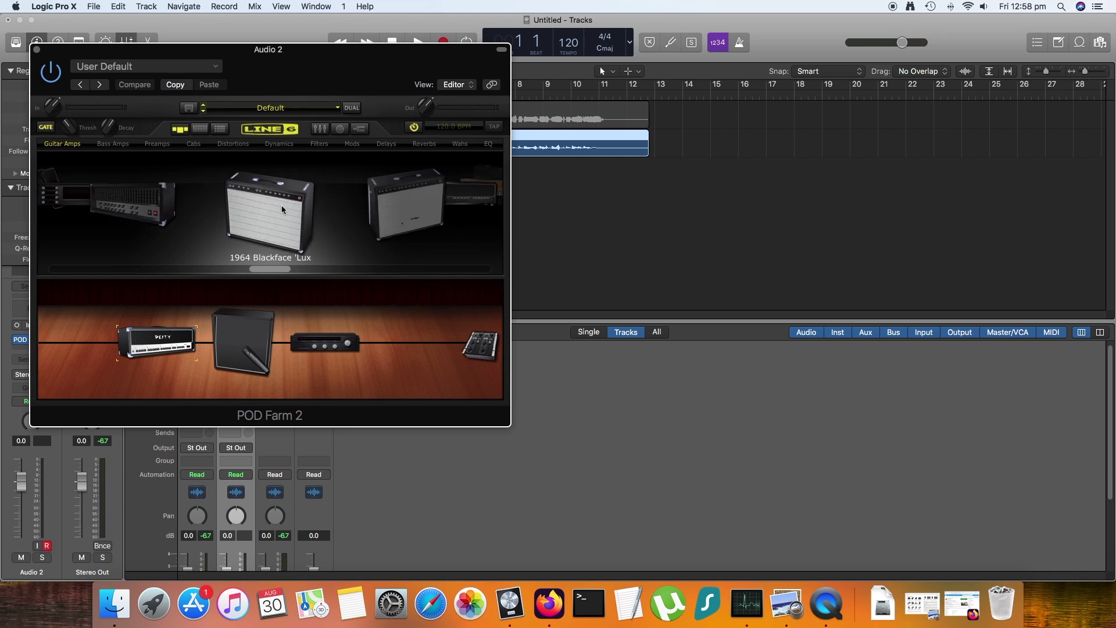
double_click(263, 207)
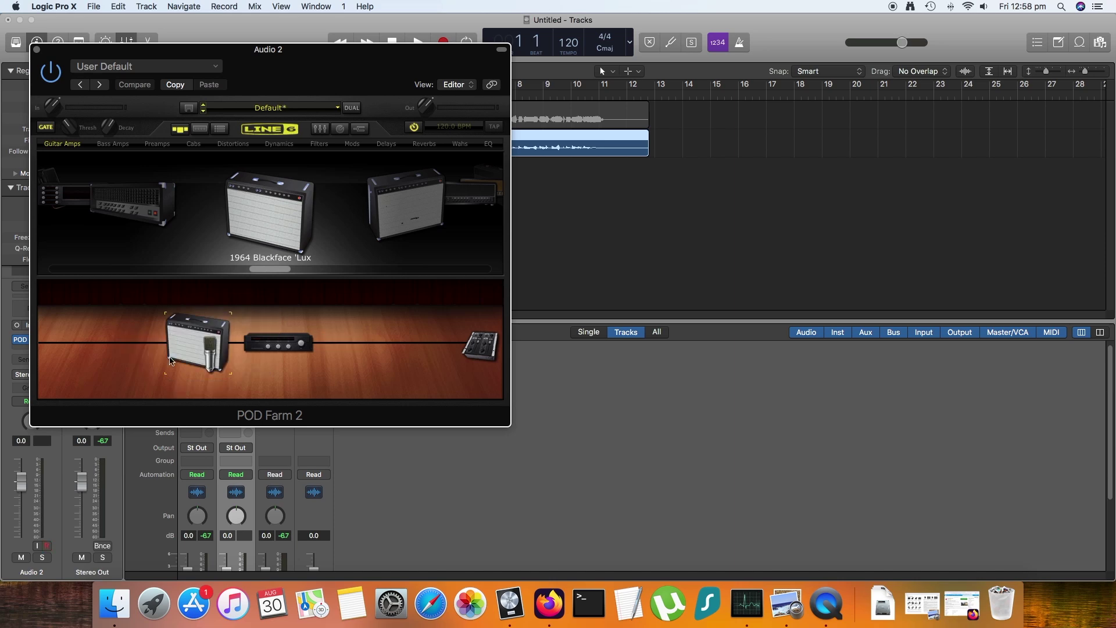
click(190, 352)
drag(286, 77, 682, 230)
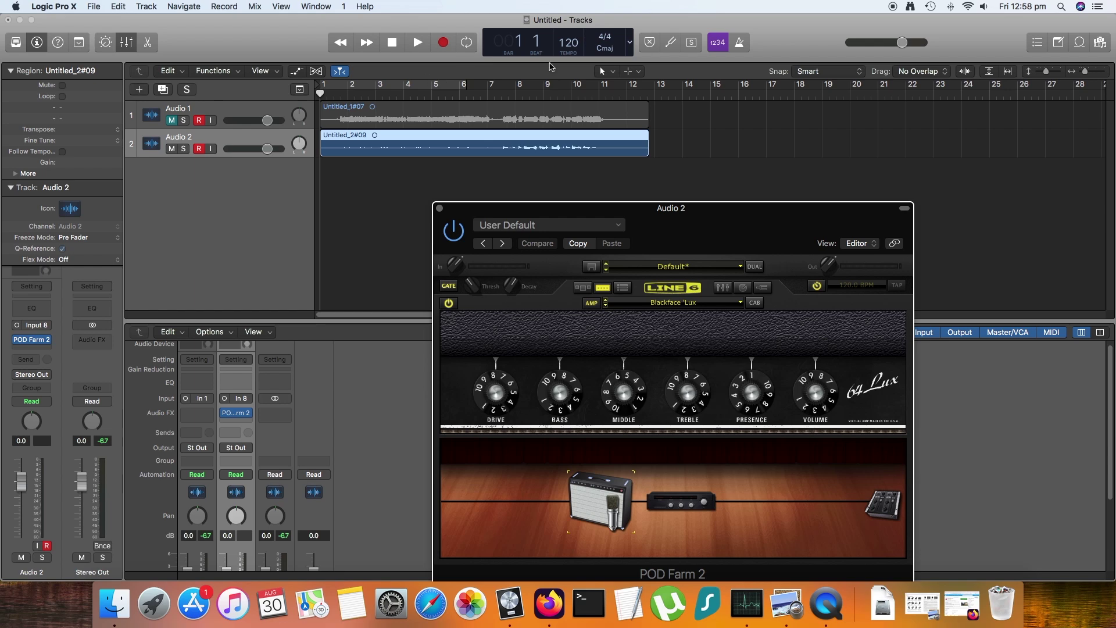
- Loop playback over bars 1 to 6 and switch off the rack effect placed after the amp
click(467, 44)
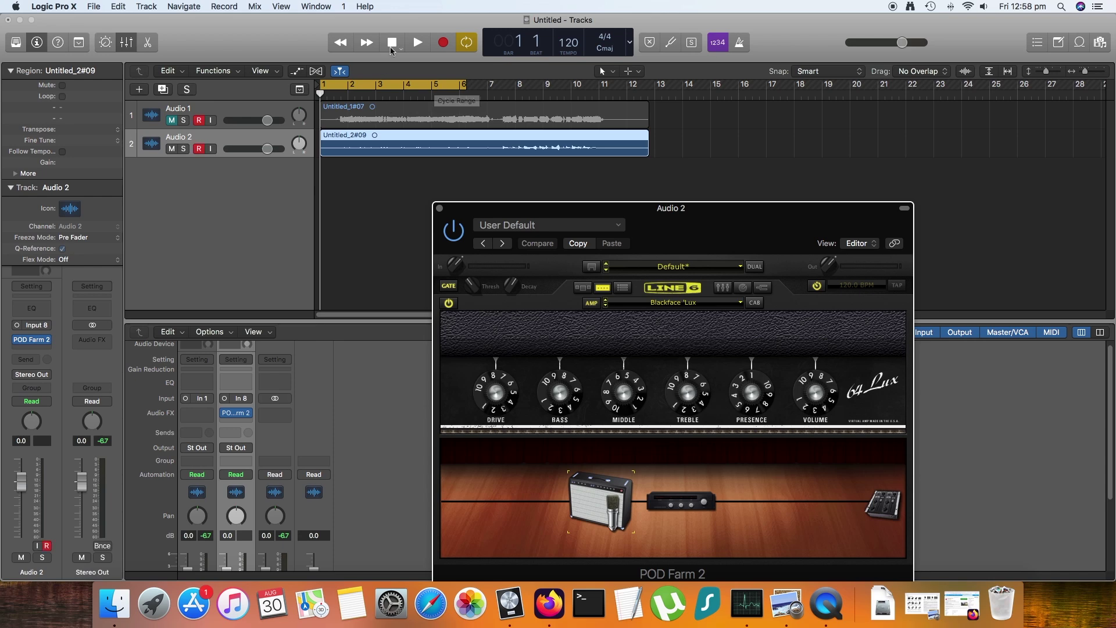
click(420, 42)
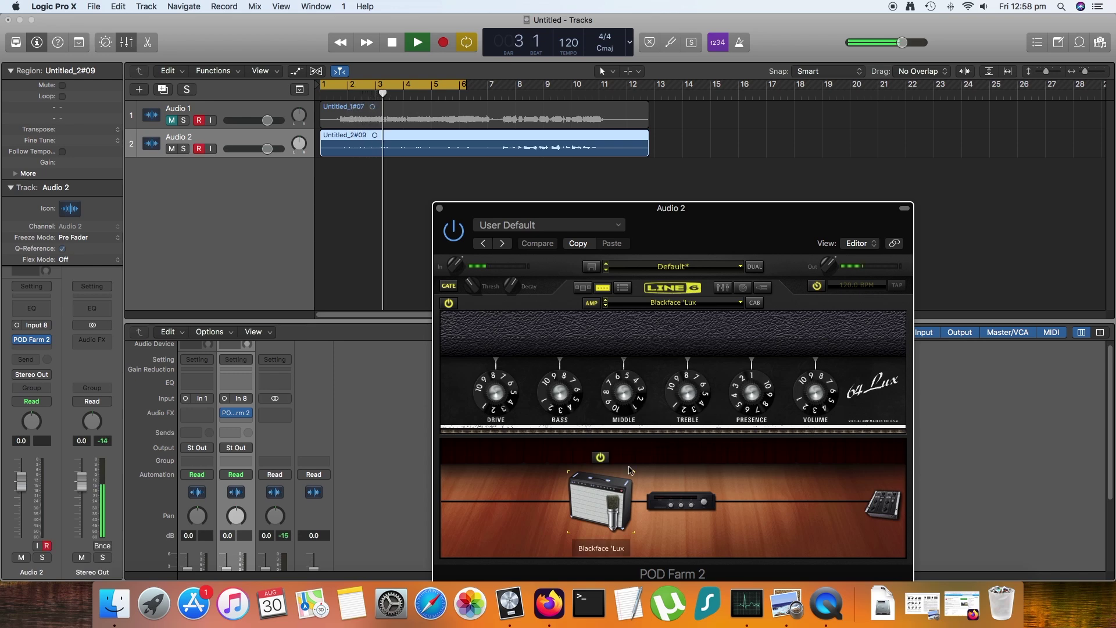
mouse_move(682, 502)
click(680, 457)
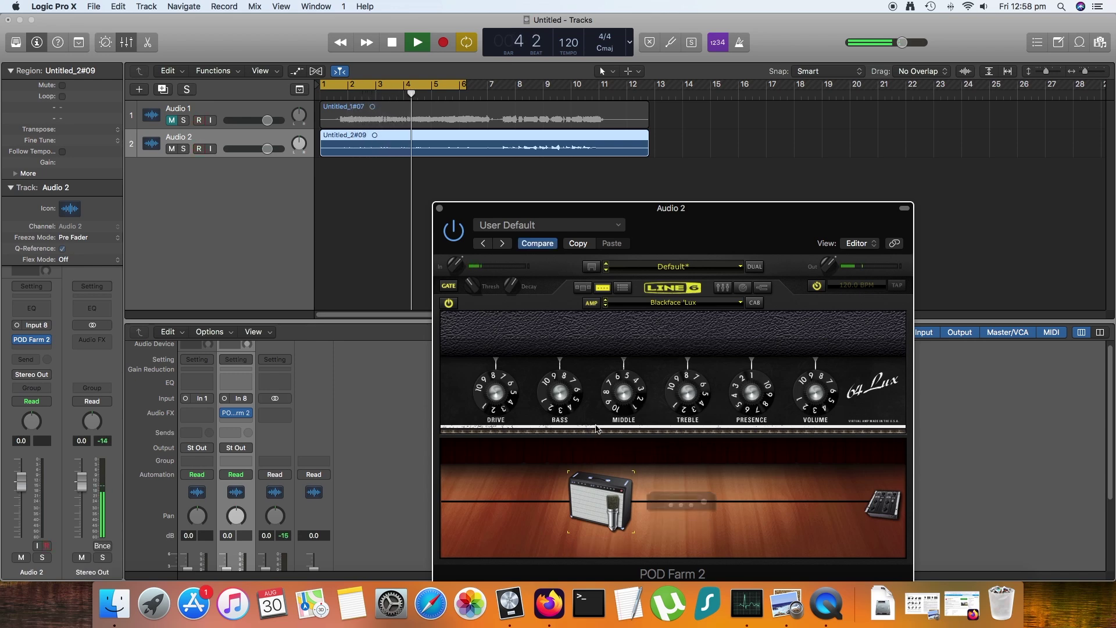
- Adjust the amp's Bass, Middle, Treble and Presence knobs during playback, and raise its Volume to 10
drag(558, 402, 559, 410)
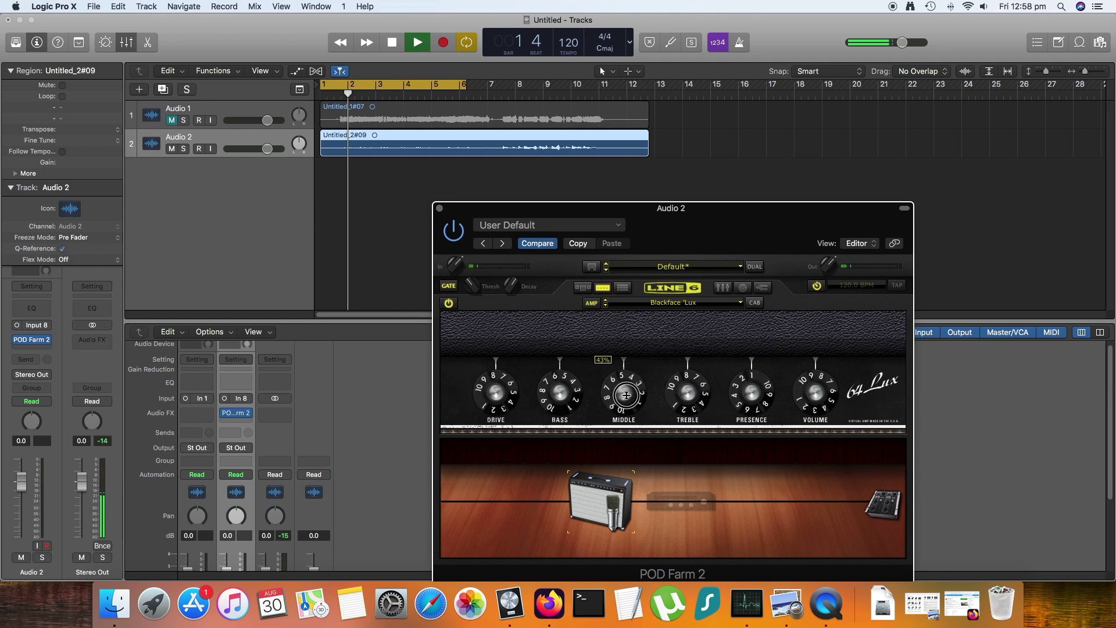
drag(625, 390, 691, 400)
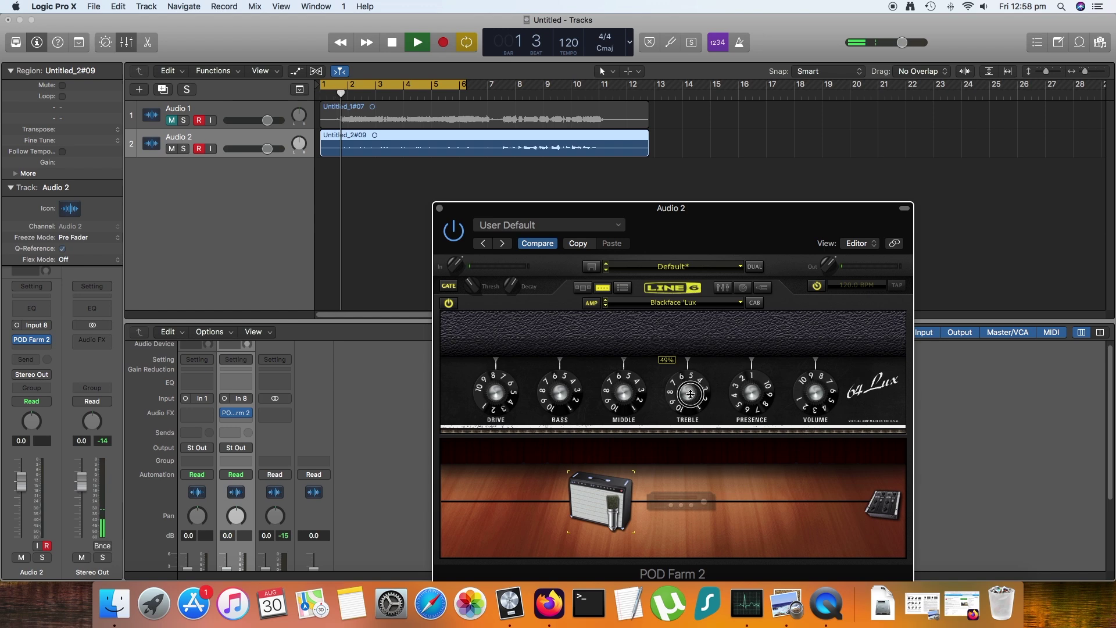
mouse_move(752, 398)
mouse_down()
mouse_move(758, 361)
mouse_move(747, 401)
mouse_up()
drag(816, 393, 814, 366)
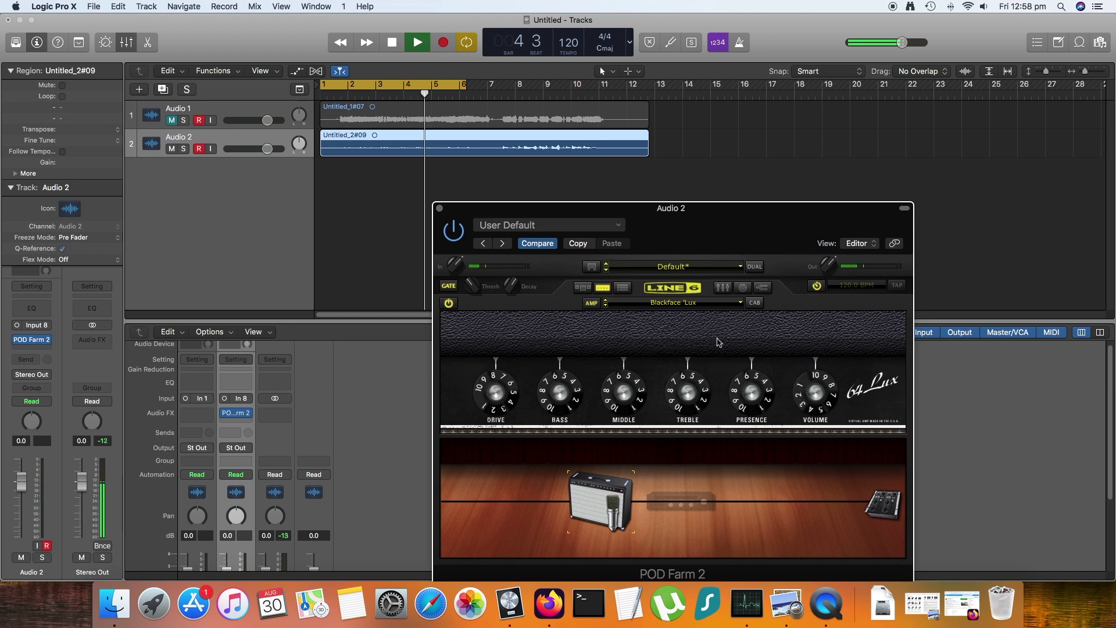
- Raise the amp's Drive to 10 and its Bass and Middle to about 8
drag(719, 219, 751, 129)
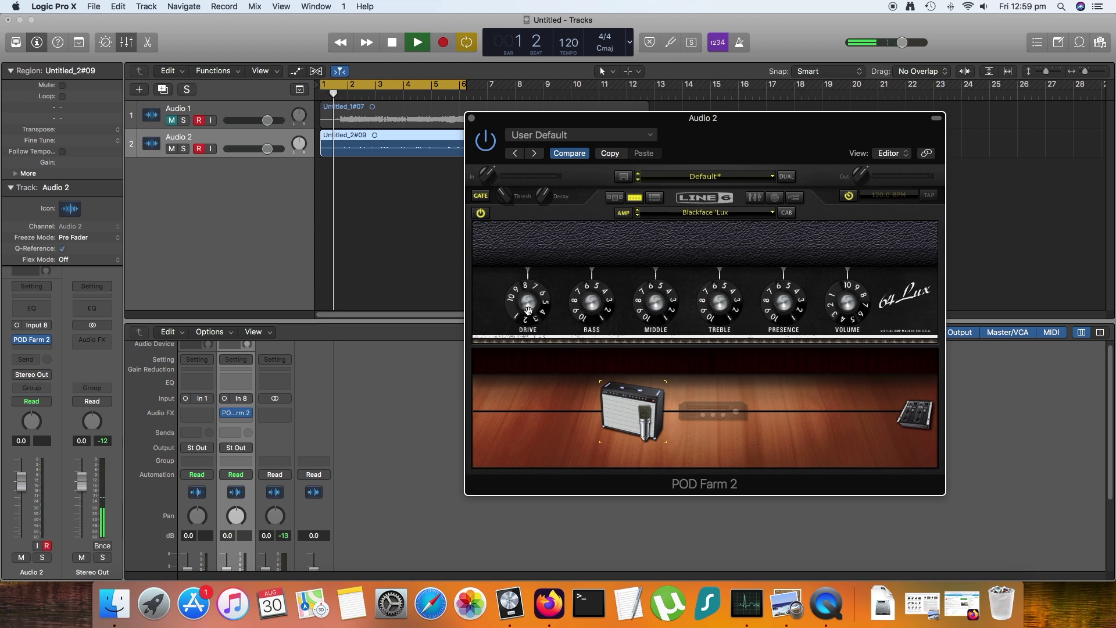
drag(535, 309, 533, 299)
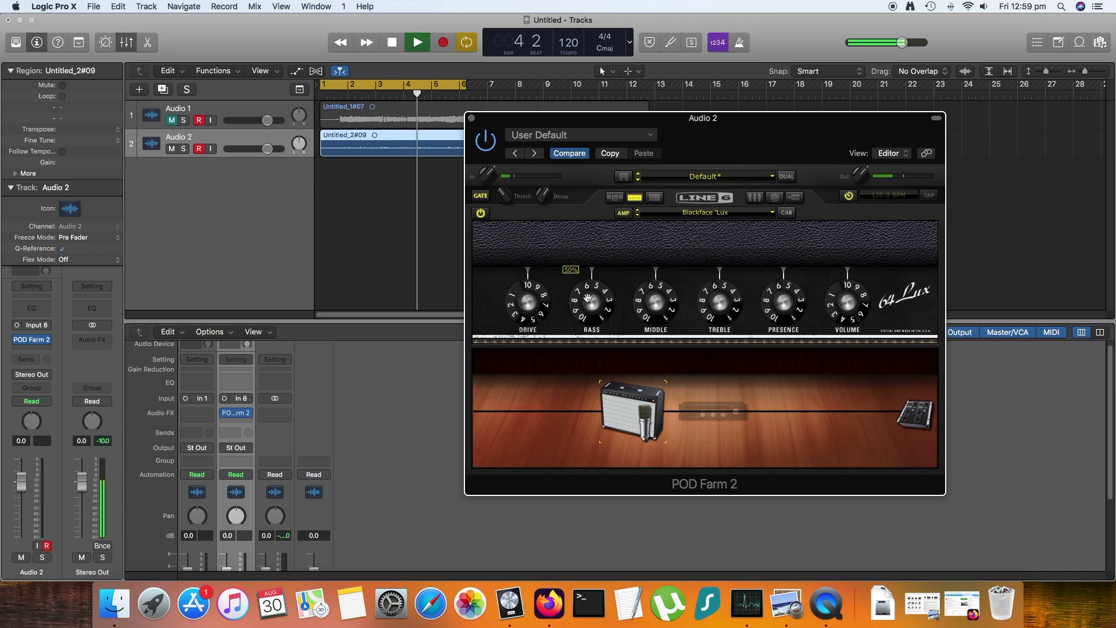
drag(594, 306, 597, 292)
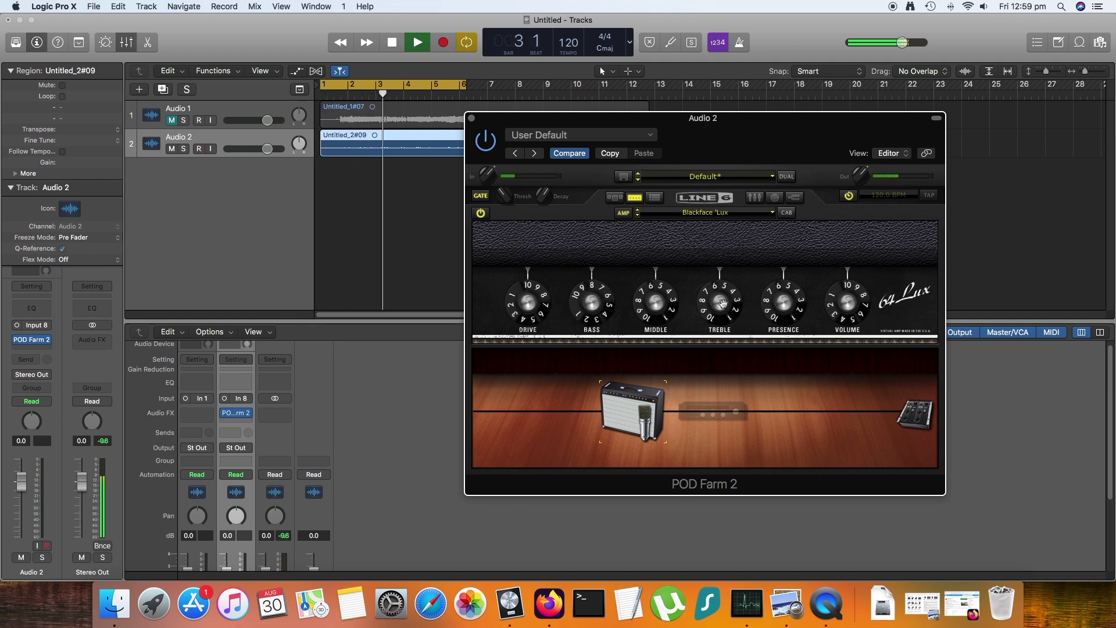
drag(656, 305, 661, 290)
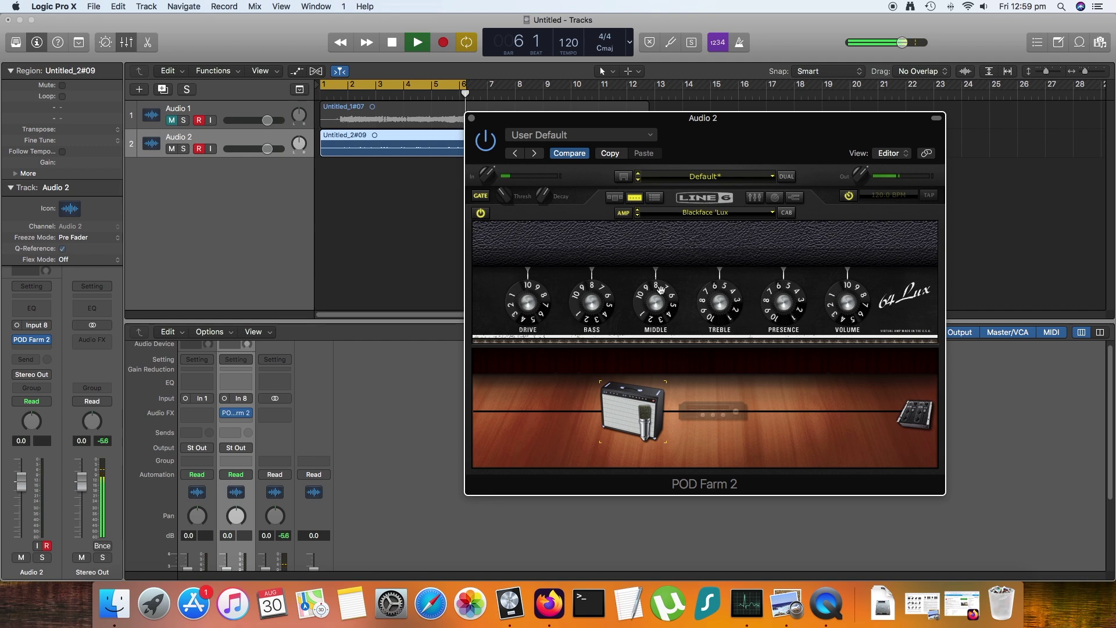
- Extend the end of the cycle range to about bar 13 so the whole recording loops
click(466, 88)
drag(465, 88, 653, 95)
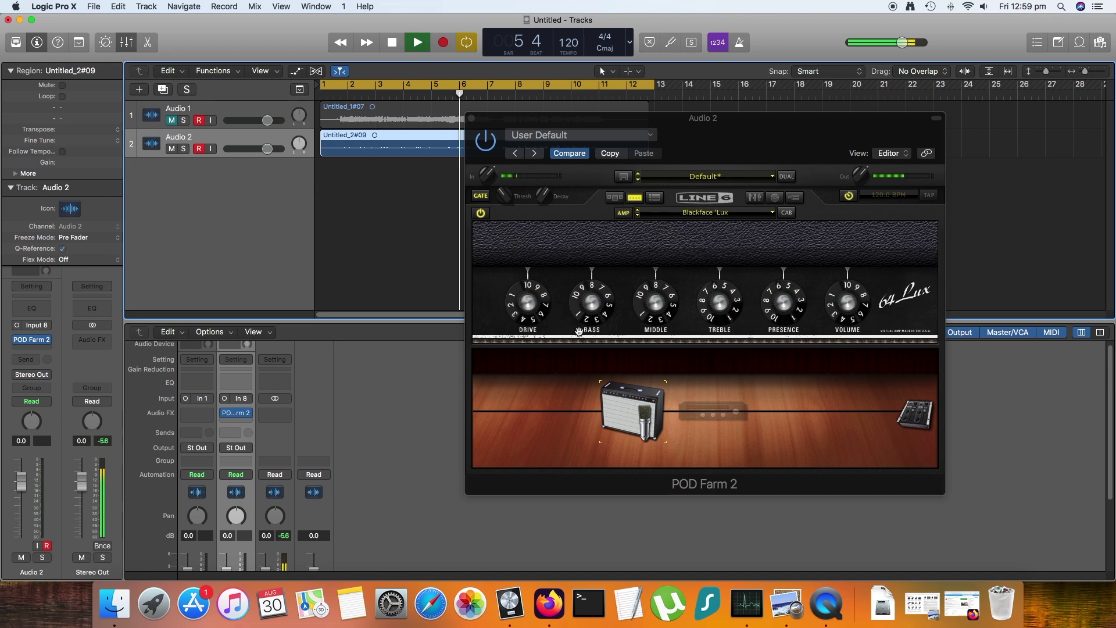
- Add a Red Comp compressor pedal in front of the amp, raise its Level to maximum and set its Sustain to 62%
click(615, 198)
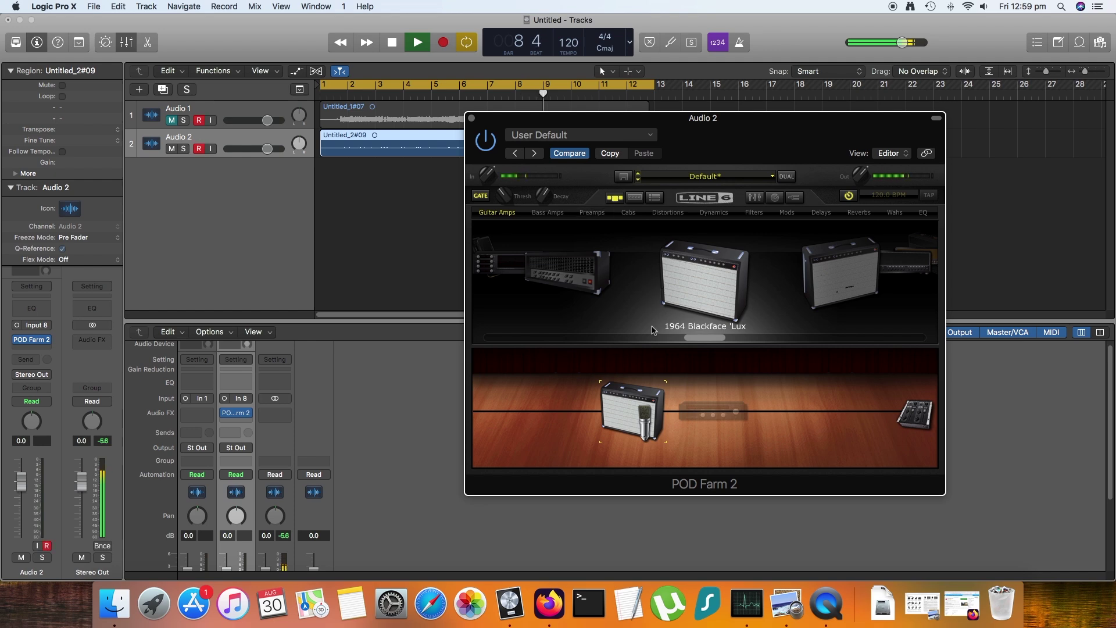
click(724, 213)
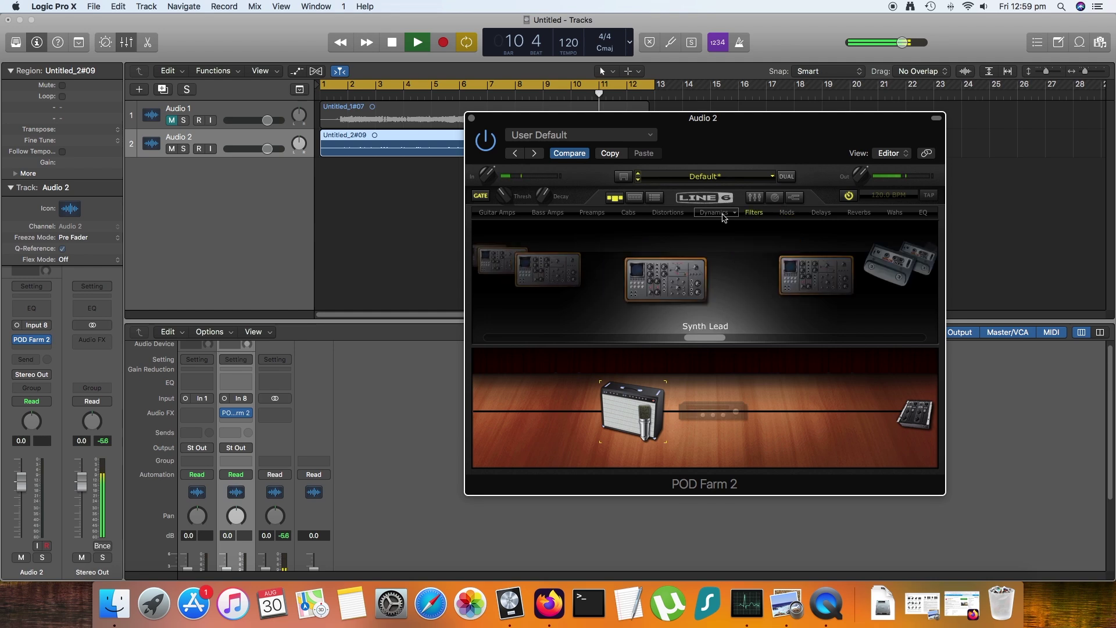
drag(705, 337, 729, 341)
drag(702, 286, 575, 401)
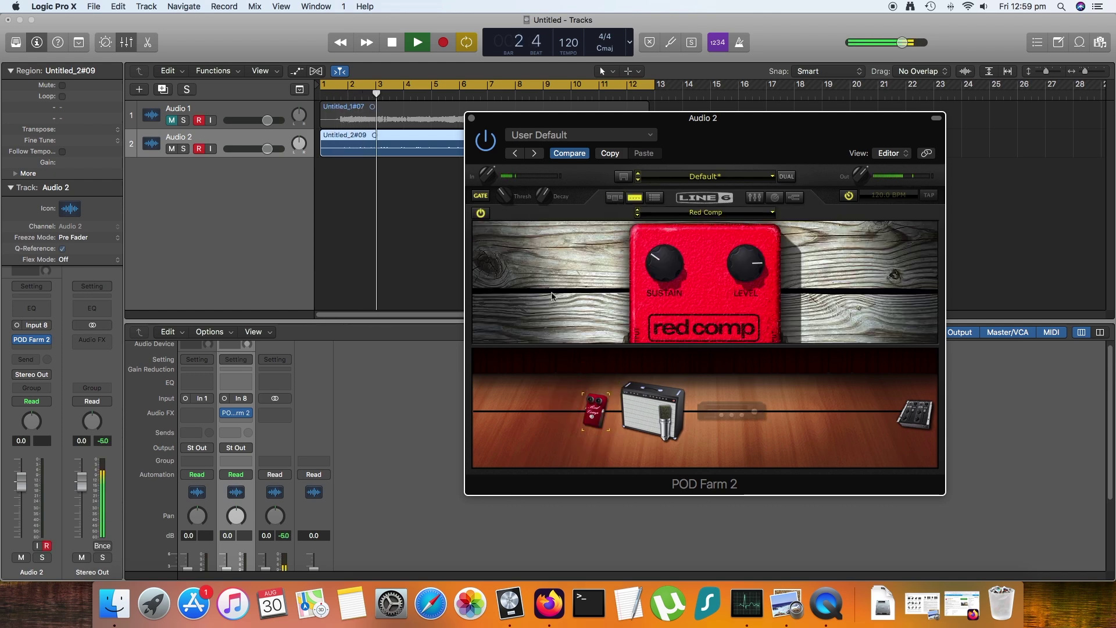
drag(744, 263, 740, 233)
mouse_move(663, 260)
mouse_down()
mouse_move(669, 294)
mouse_move(671, 248)
mouse_up()
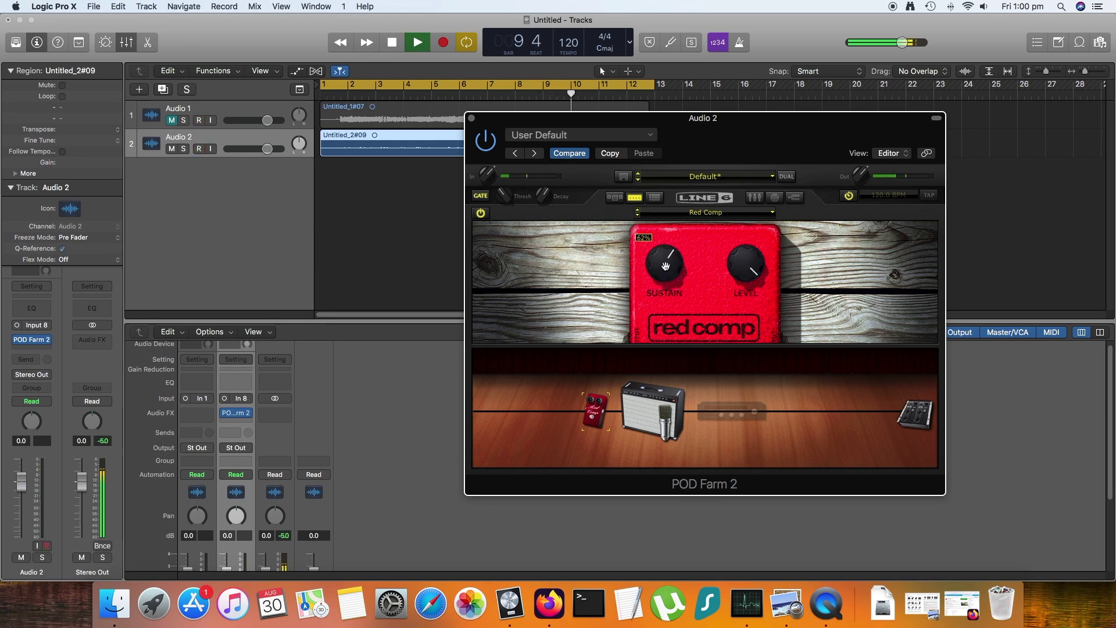
- Rebalance the Blackface 'Lux amp during playback by lowering its Drive, Bass and Middle and raising its Presence
click(649, 401)
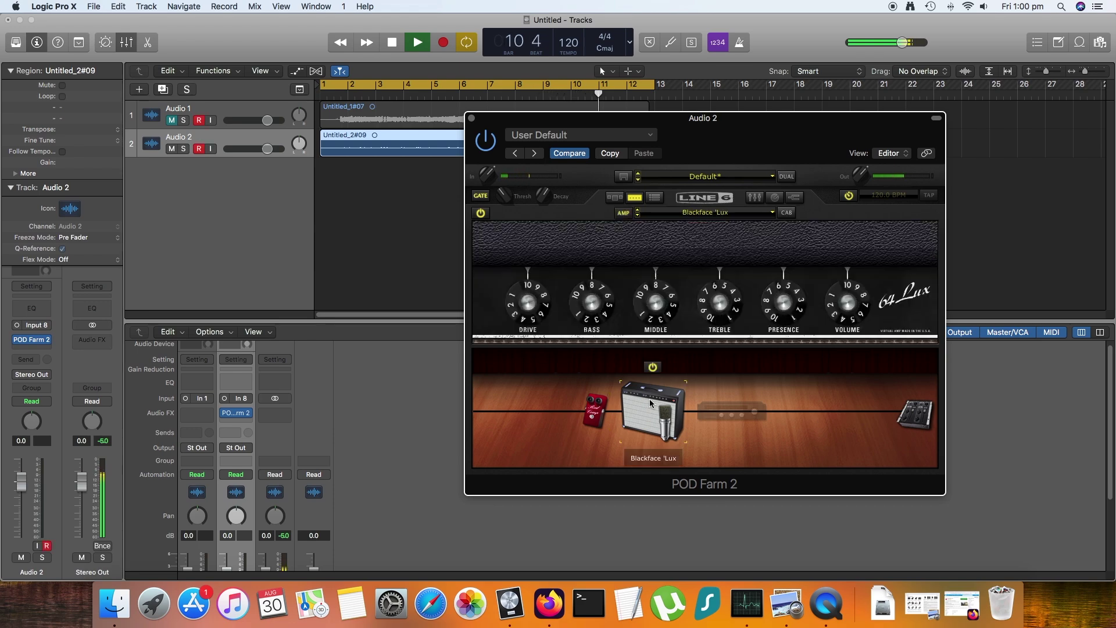
drag(589, 298, 590, 311)
click(646, 301)
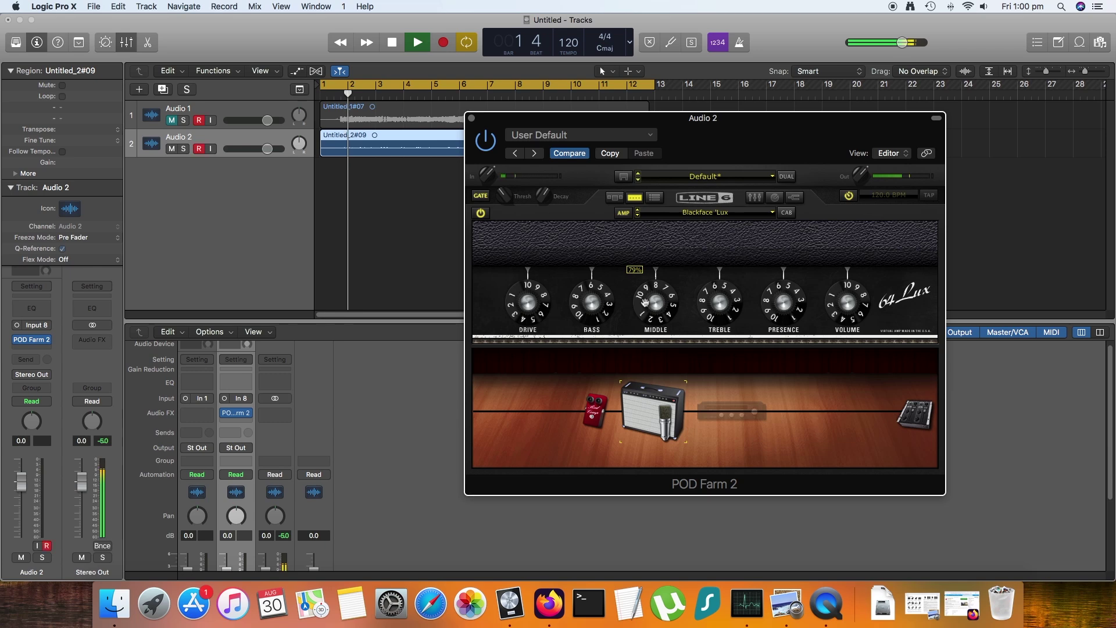
drag(592, 304, 656, 307)
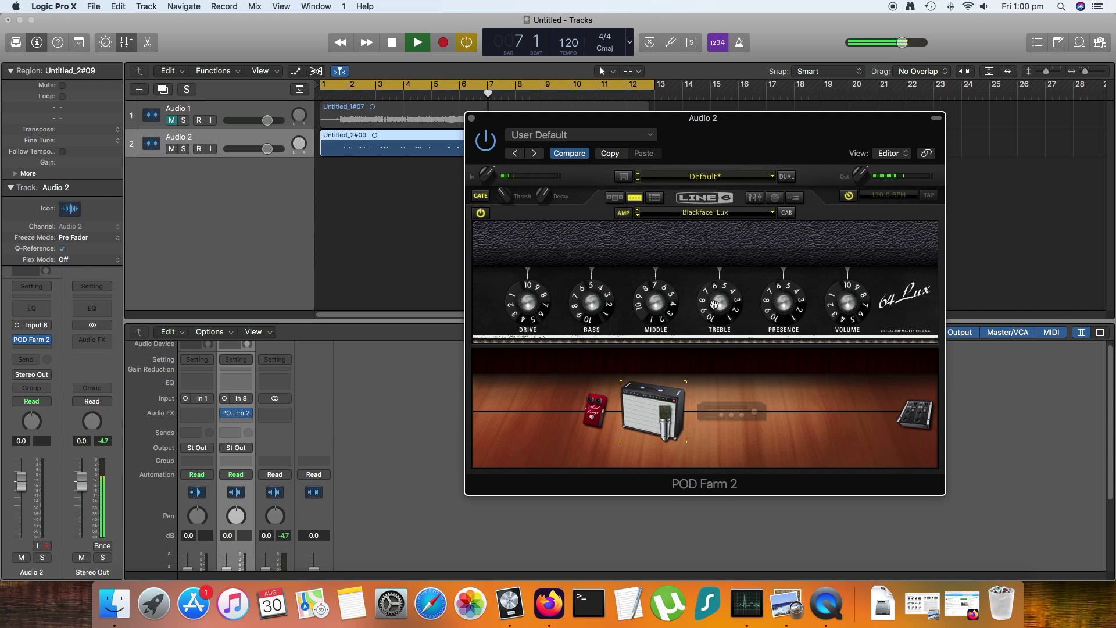
drag(782, 298, 772, 277)
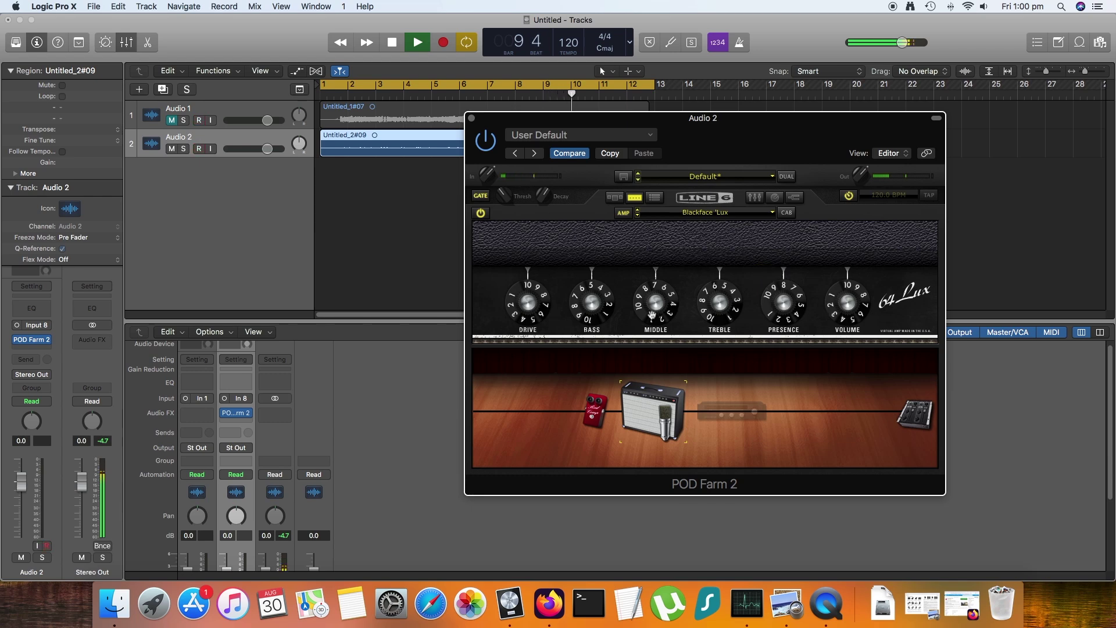
drag(535, 304, 525, 309)
- Set the amp cabinet's Room amount to 85% and change its microphone to 57 On Axis
mouse_move(726, 426)
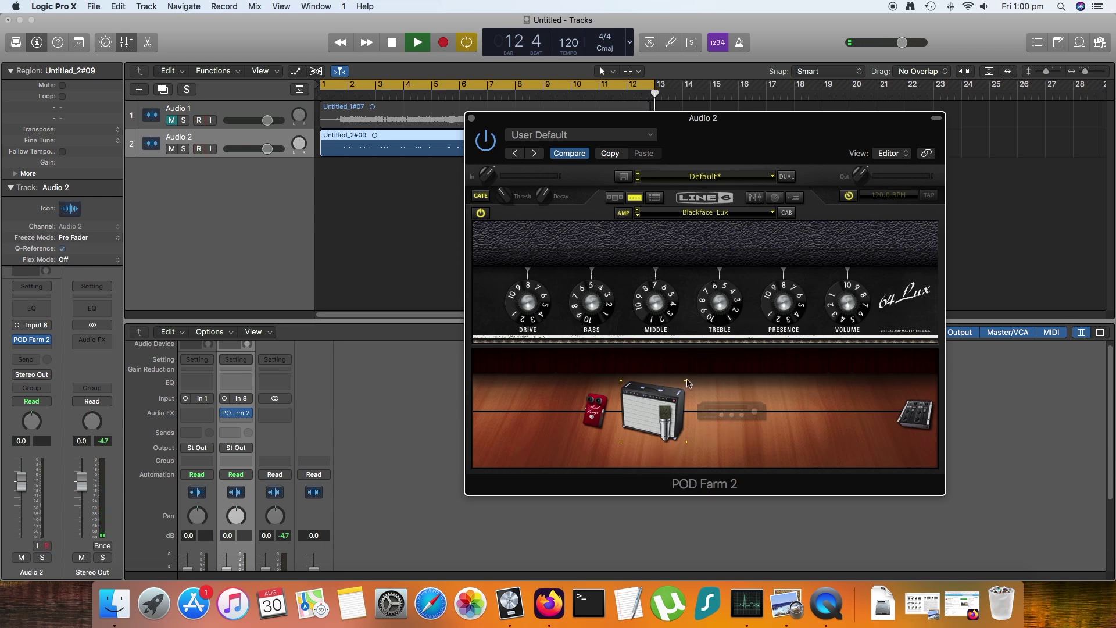
click(615, 199)
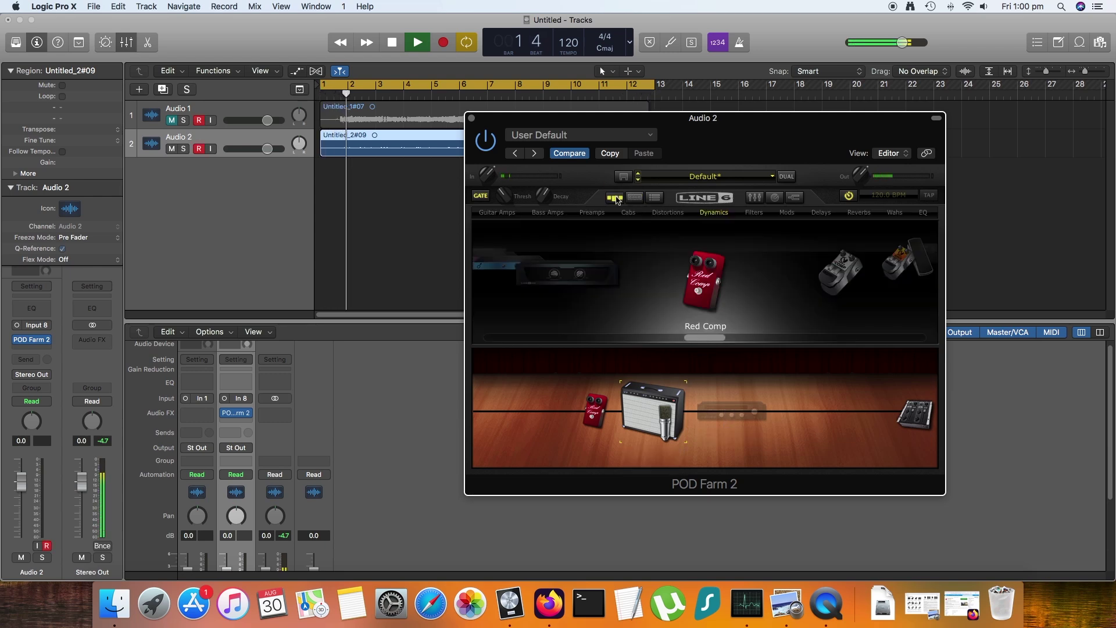
click(649, 407)
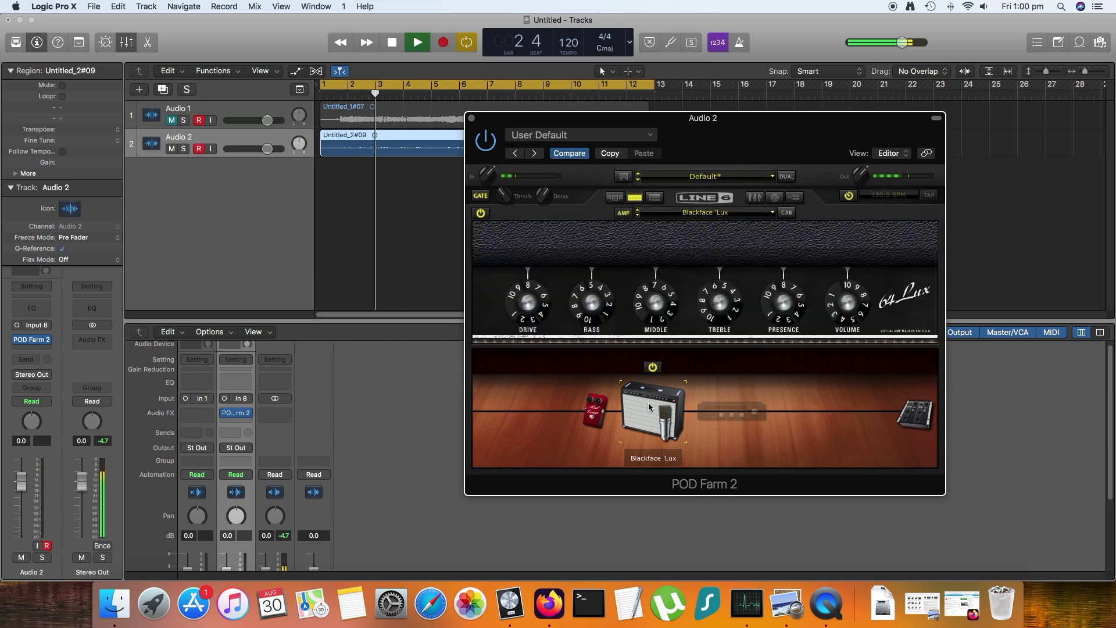
click(787, 213)
drag(650, 289, 652, 269)
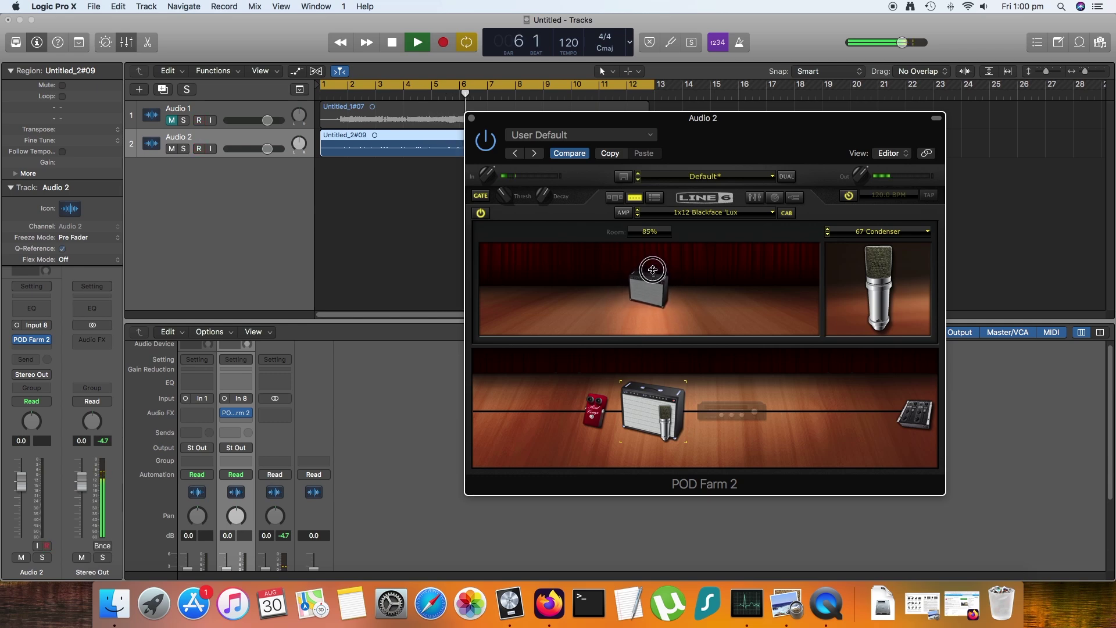
click(896, 230)
click(881, 245)
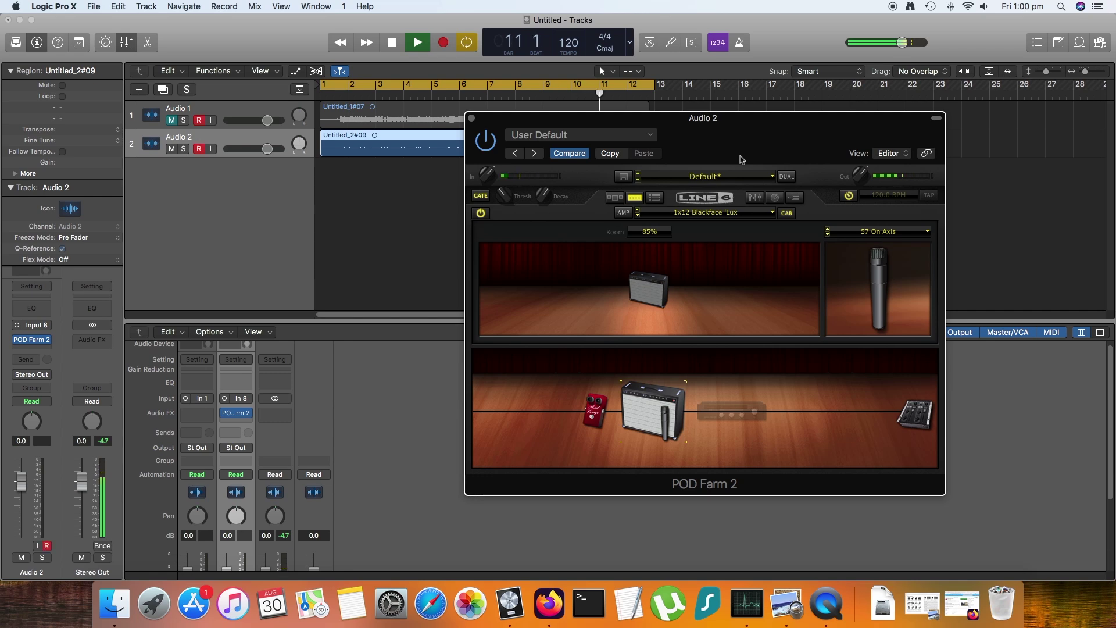
- Stop playback and review the knob settings of the amp and of the Red Comp pedal
click(392, 43)
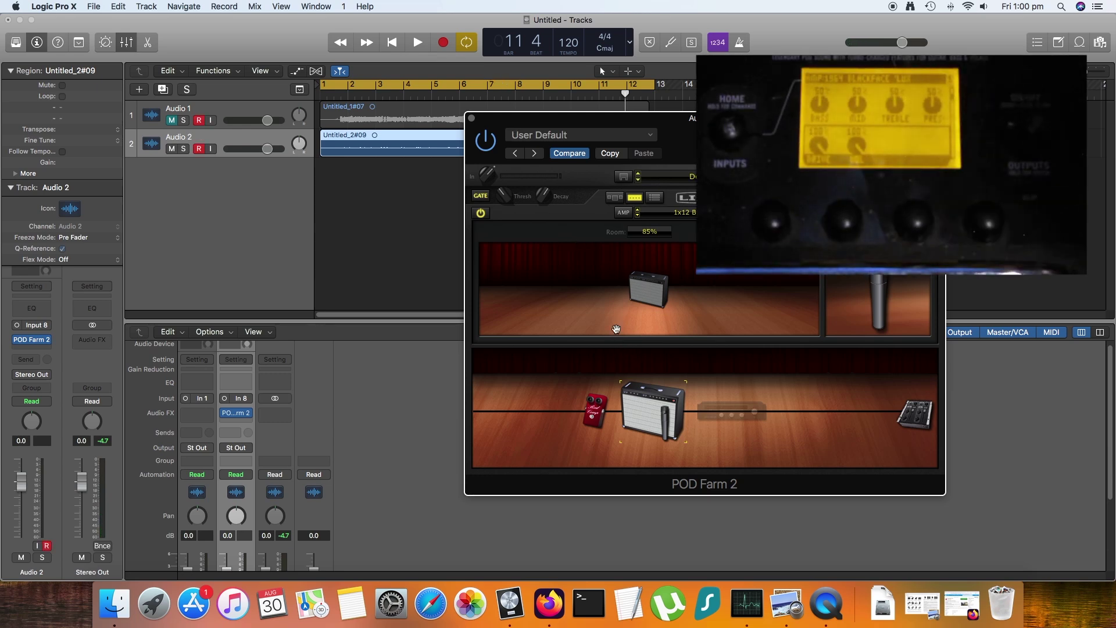
click(650, 408)
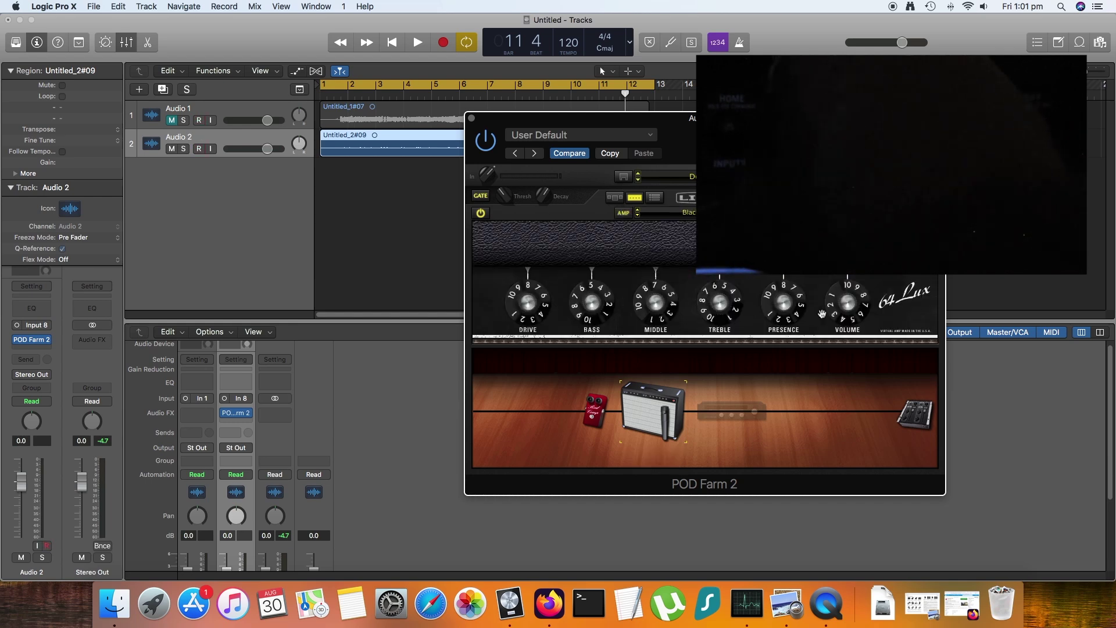
click(595, 411)
mouse_move(675, 266)
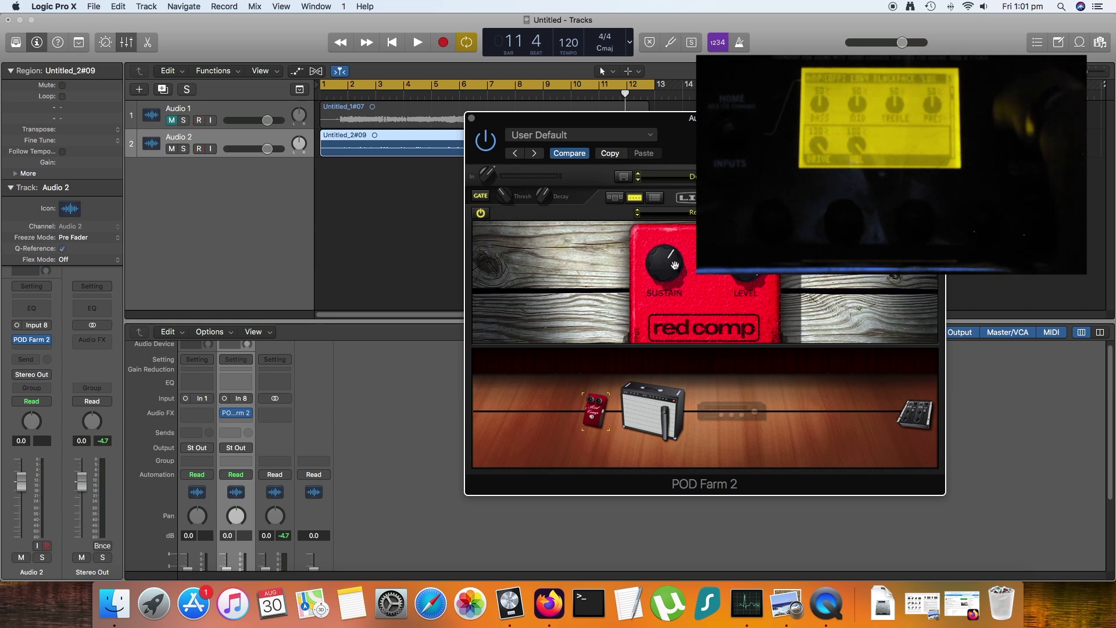